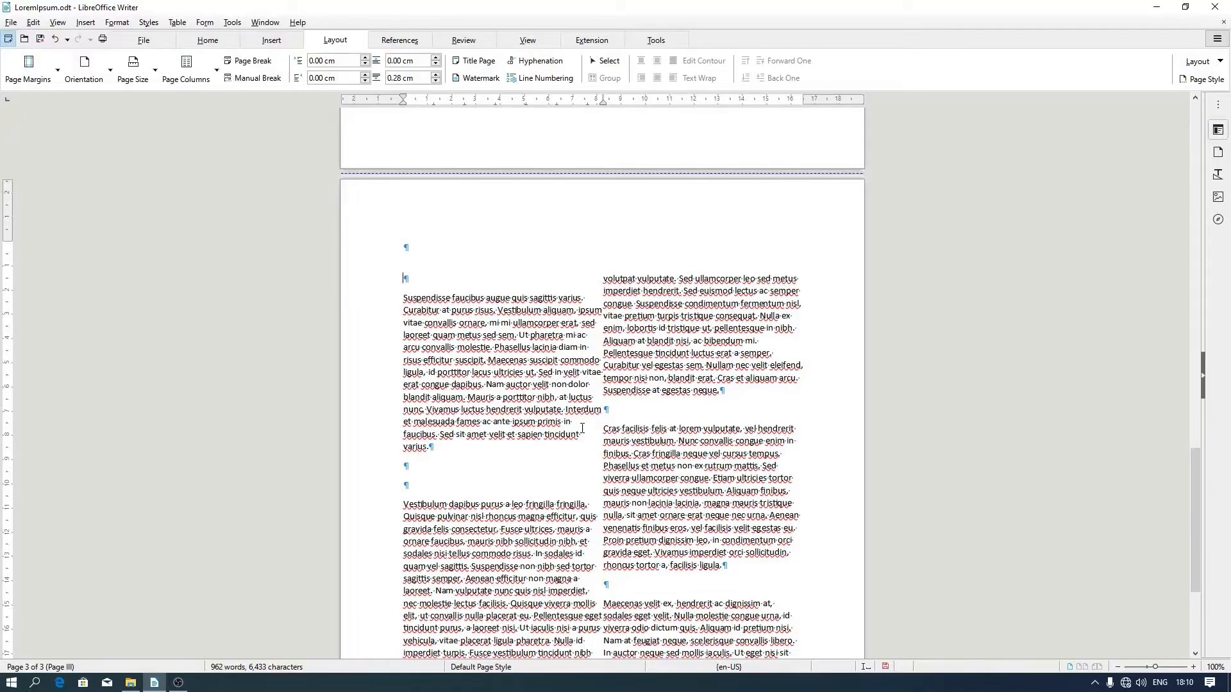
- Look through all three pages of LoremIpsum.odt to examine how the two-column layout applies to each page
{"action": "scroll", "coordinate": [582, 429], "scroll_direction": "up", "scroll_amount": 4}
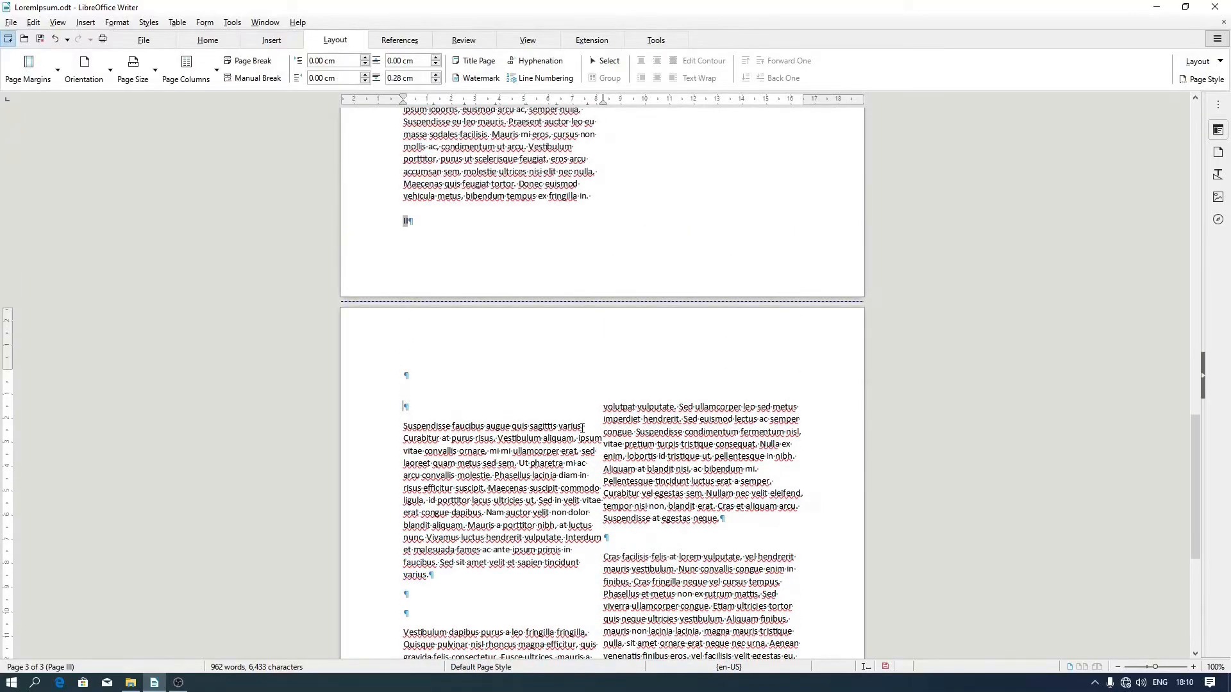
{"action": "scroll", "coordinate": [582, 427], "scroll_direction": "up", "scroll_amount": 14}
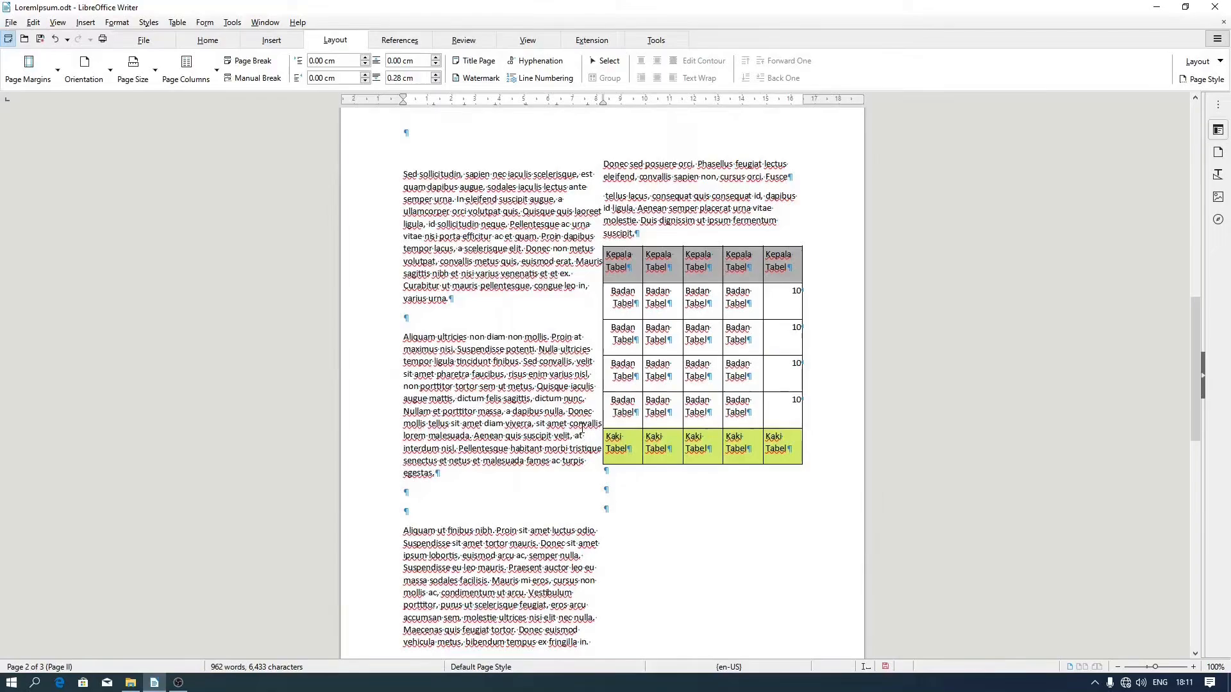
{"action": "scroll", "coordinate": [582, 427], "scroll_direction": "up", "scroll_amount": 6}
{"action": "scroll", "coordinate": [582, 428], "scroll_direction": "up", "scroll_amount": 4}
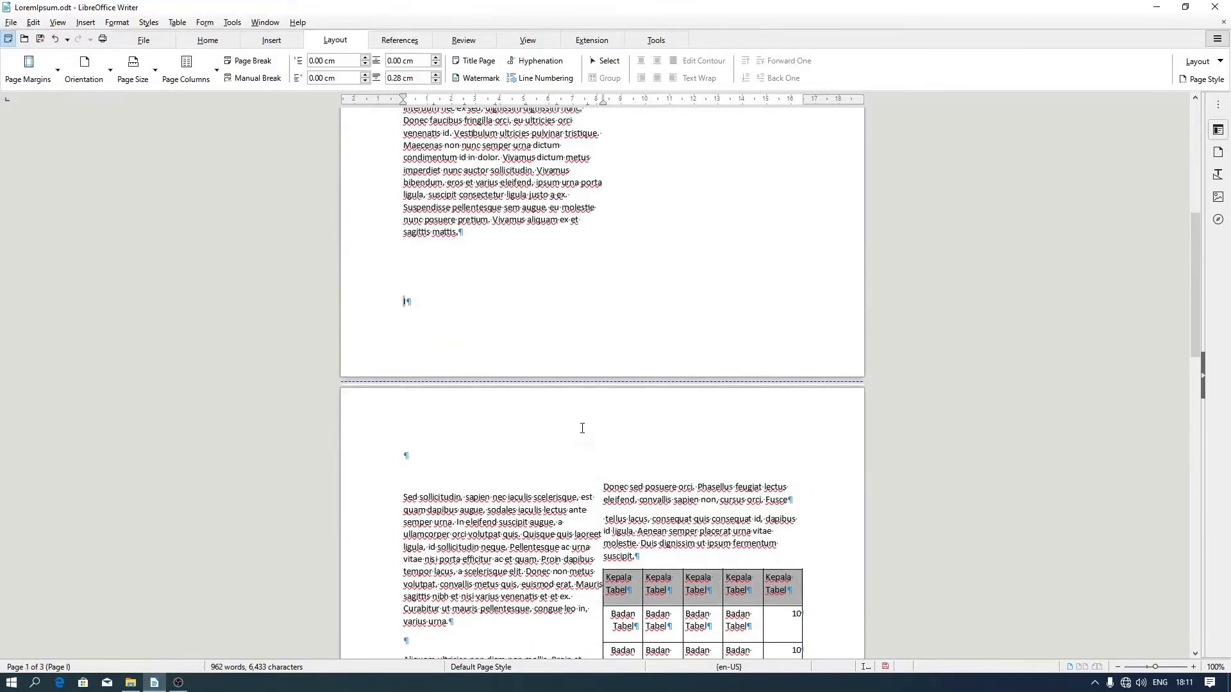
{"action": "scroll", "coordinate": [582, 428], "scroll_direction": "up", "scroll_amount": 6}
{"action": "scroll", "coordinate": [582, 428], "scroll_direction": "up", "scroll_amount": 4}
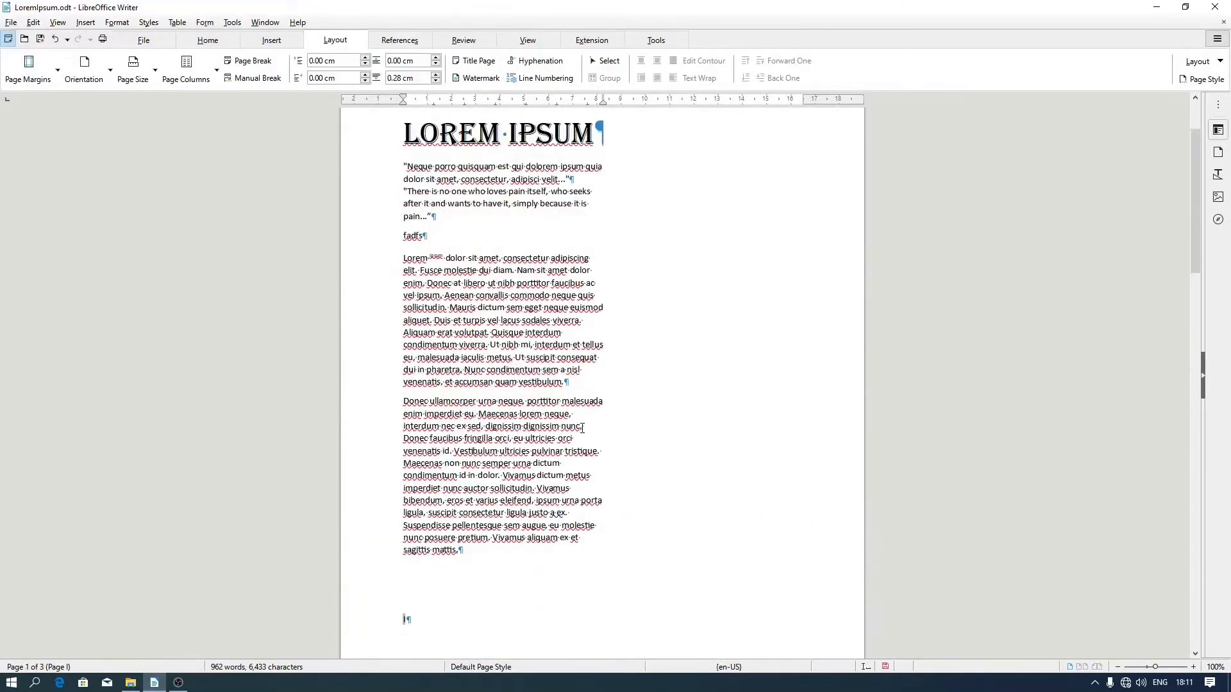
{"action": "scroll", "coordinate": [582, 429], "scroll_direction": "down", "scroll_amount": 16}
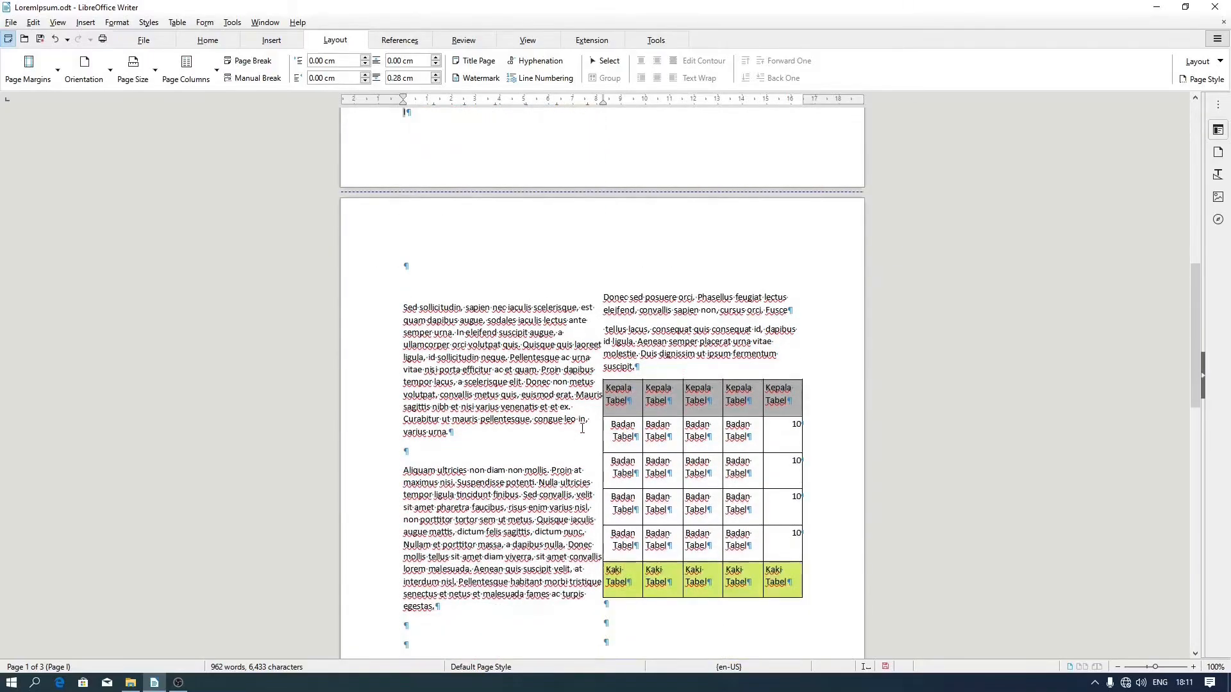
{"action": "scroll", "coordinate": [582, 428], "scroll_direction": "down", "scroll_amount": 9}
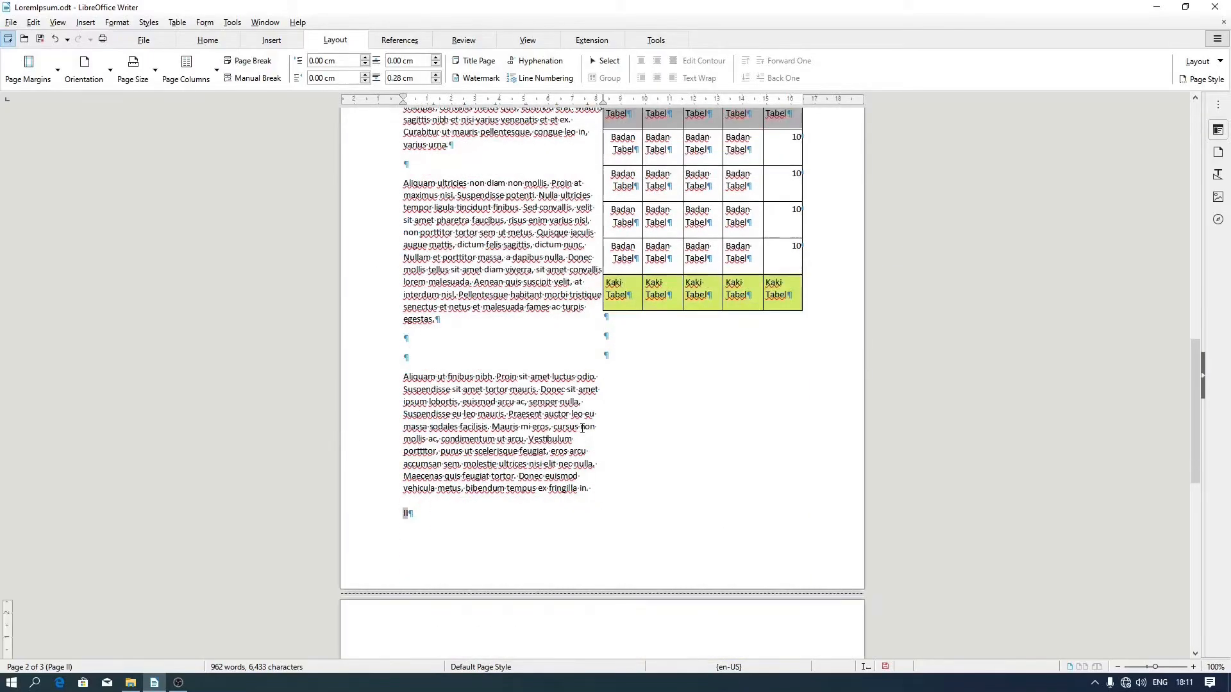
{"action": "scroll", "coordinate": [583, 428], "scroll_direction": "down", "scroll_amount": 3}
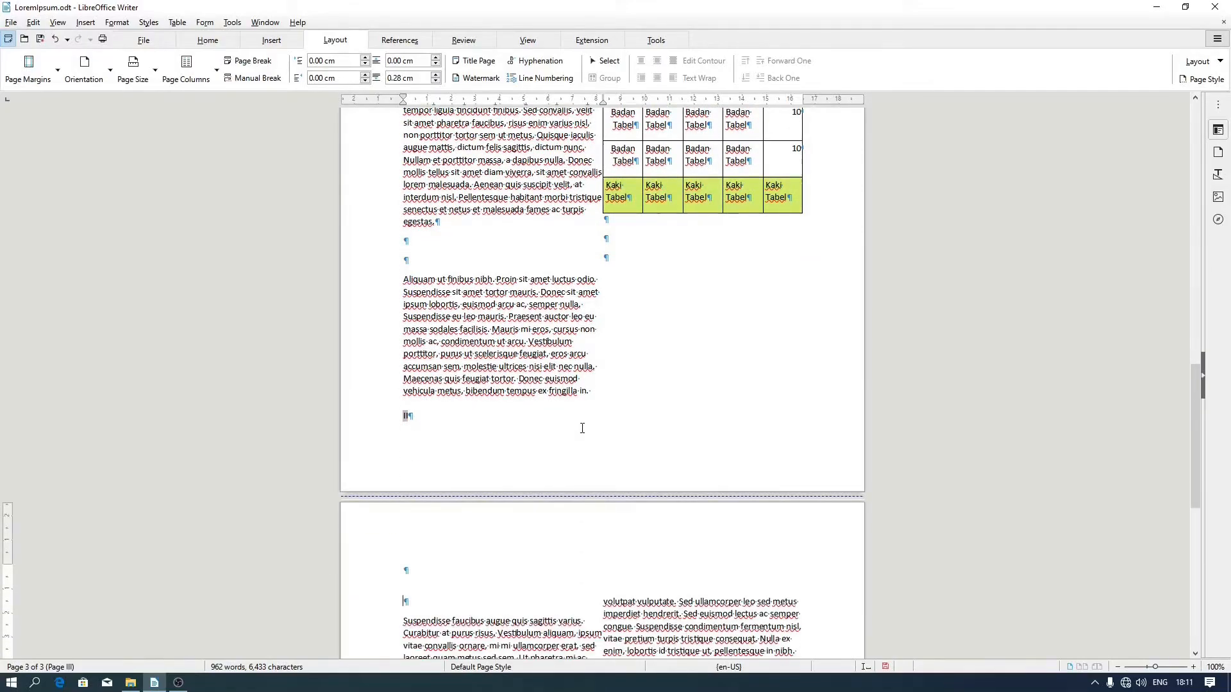
{"action": "scroll", "coordinate": [582, 428], "scroll_direction": "down", "scroll_amount": 8}
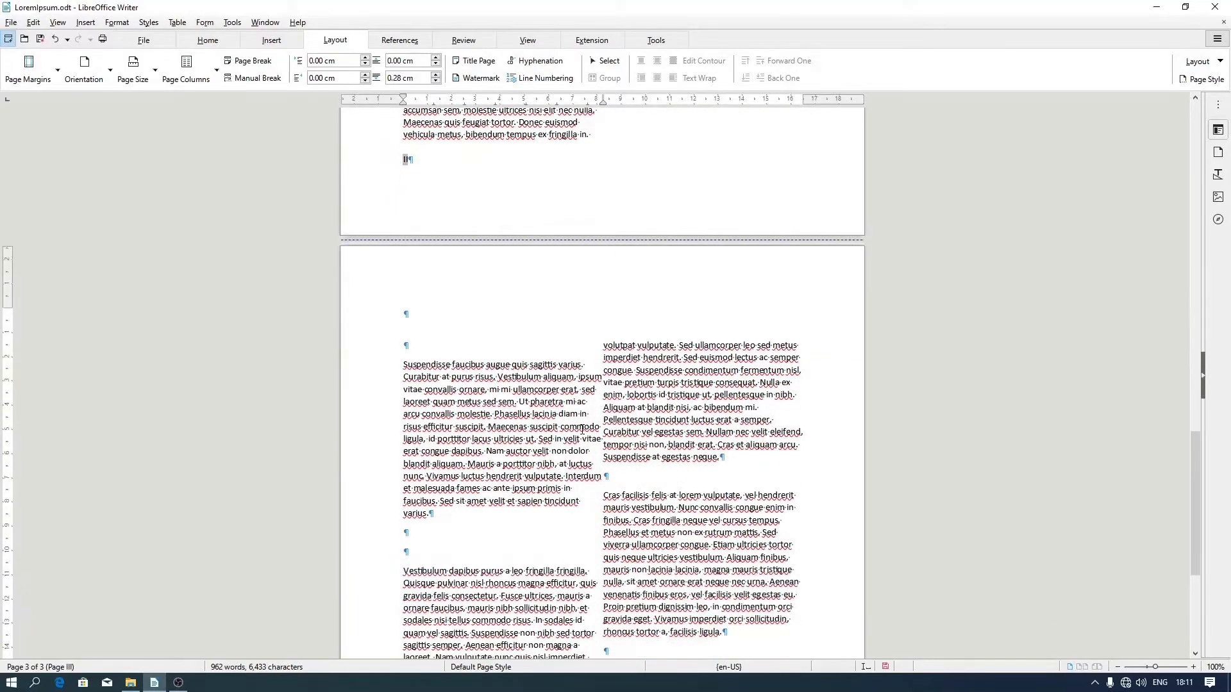
{"action": "scroll", "coordinate": [582, 429], "scroll_direction": "down", "scroll_amount": 8}
{"action": "scroll", "coordinate": [582, 430], "scroll_direction": "up", "scroll_amount": 5}
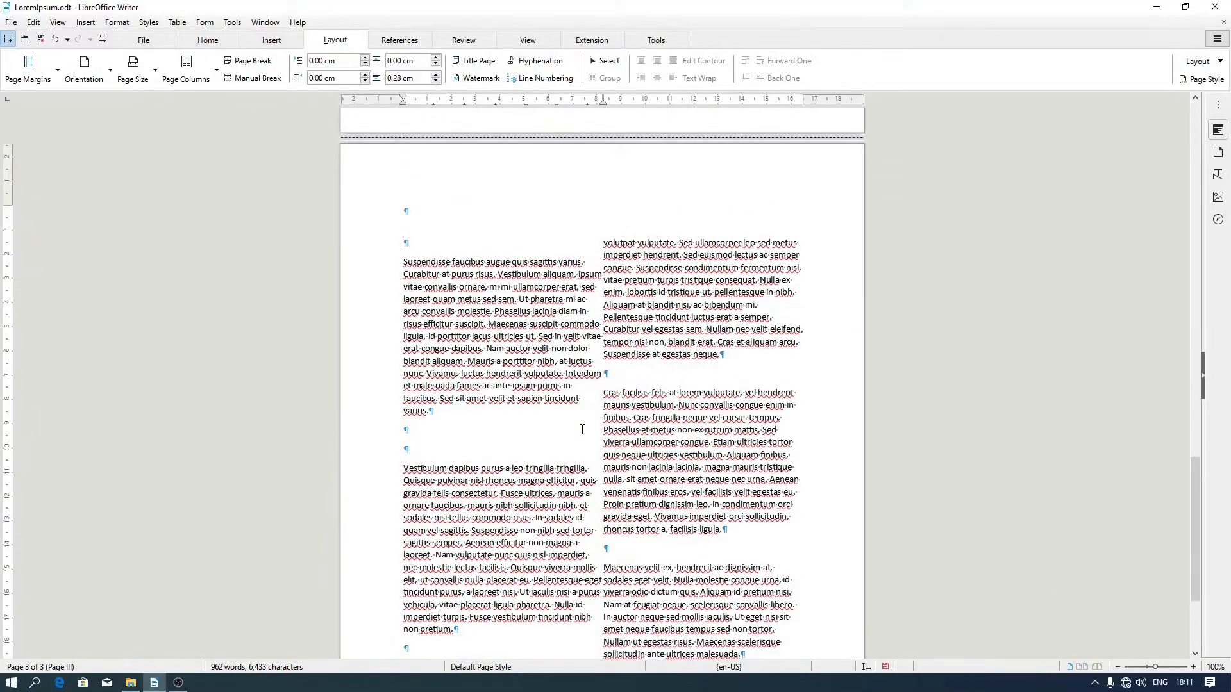
{"action": "scroll", "coordinate": [582, 429], "scroll_direction": "up", "scroll_amount": 4}
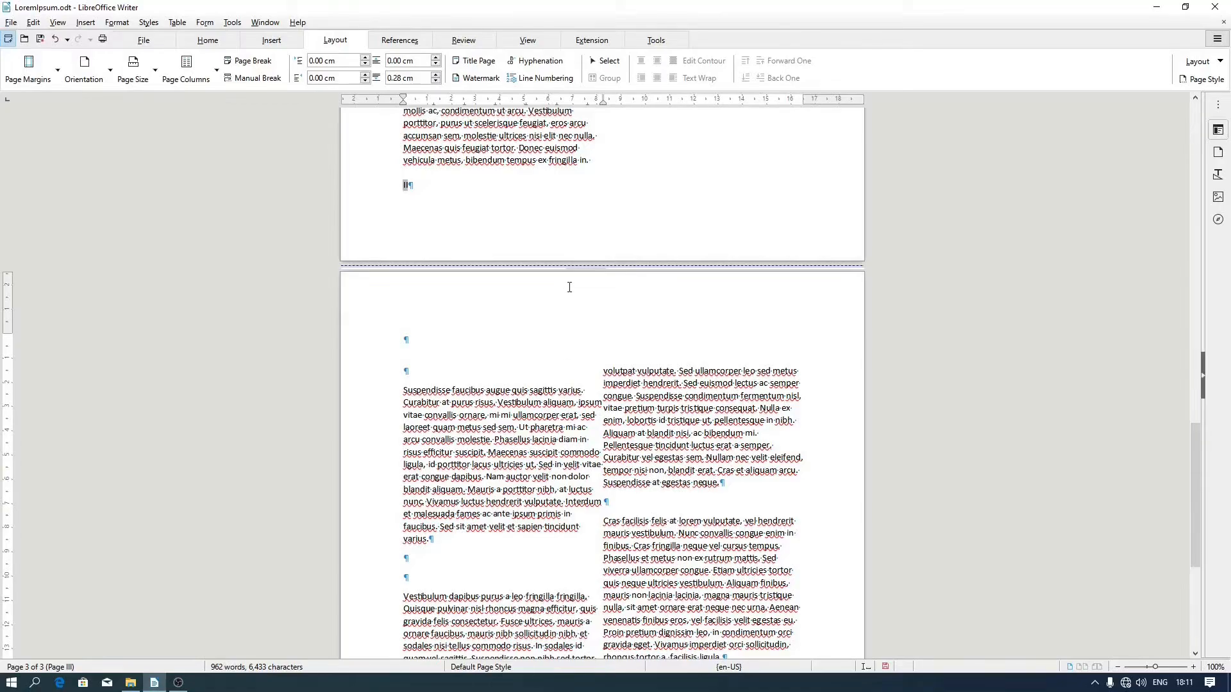
- Try a one-column page layout, check its effect on the other pages, and undo it
{"action": "mouse_move", "coordinate": [580, 272]}
{"action": "left_click", "coordinate": [186, 67]}
{"action": "left_click", "coordinate": [189, 101]}
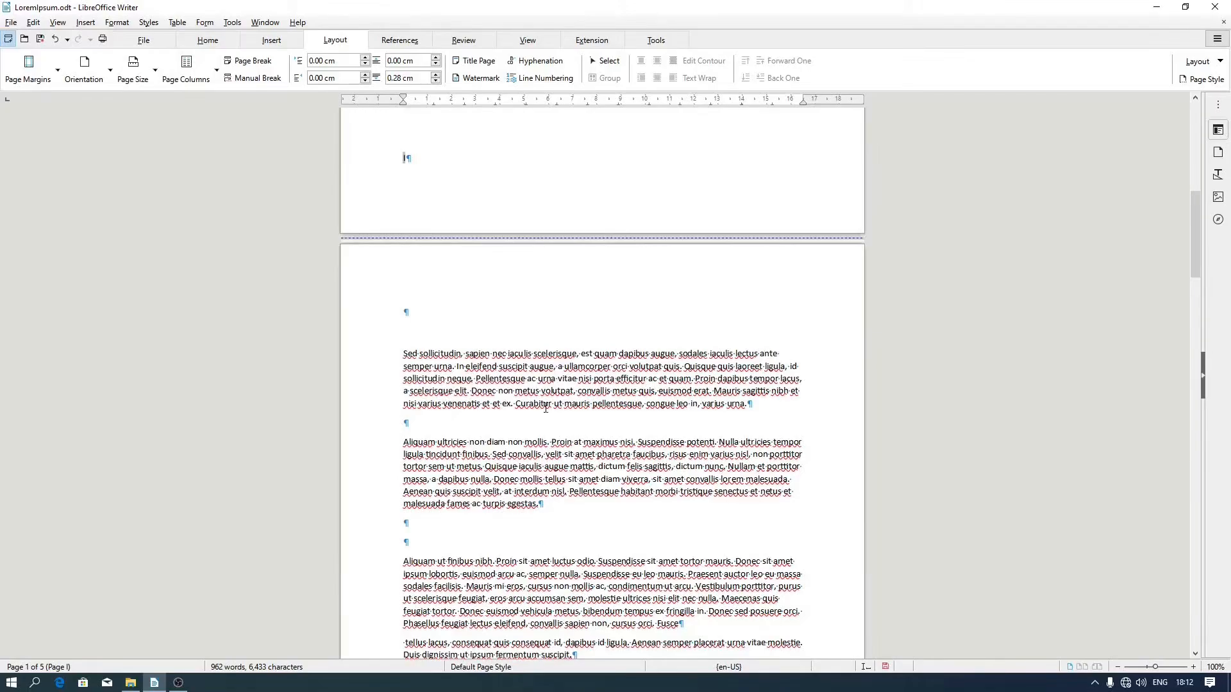
{"action": "scroll", "coordinate": [546, 408], "scroll_direction": "up", "scroll_amount": 10}
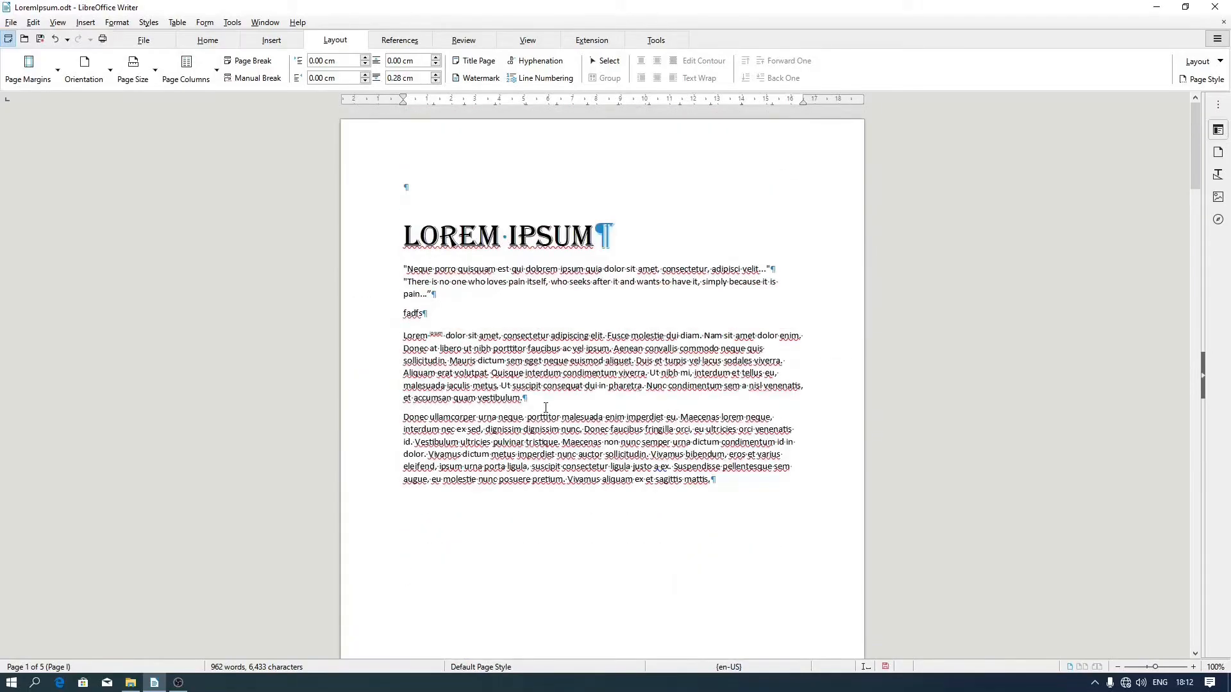
{"action": "scroll", "coordinate": [546, 408], "scroll_direction": "down", "scroll_amount": 15}
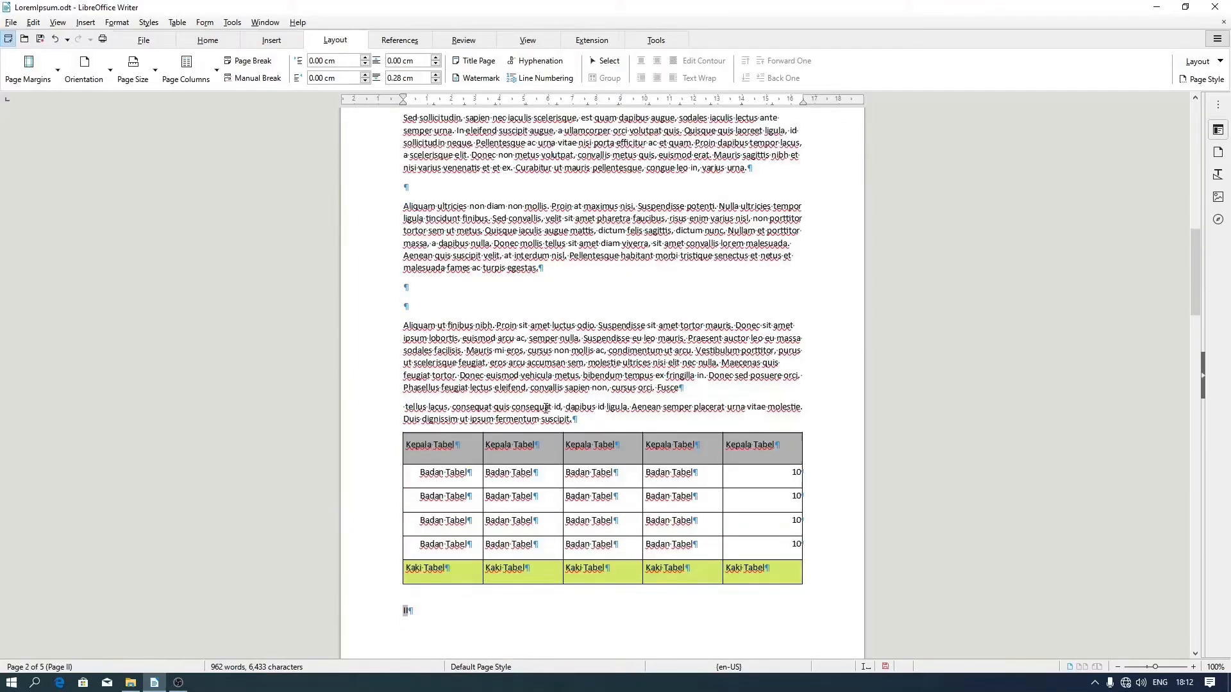
{"action": "key", "text": "ctrl+z"}
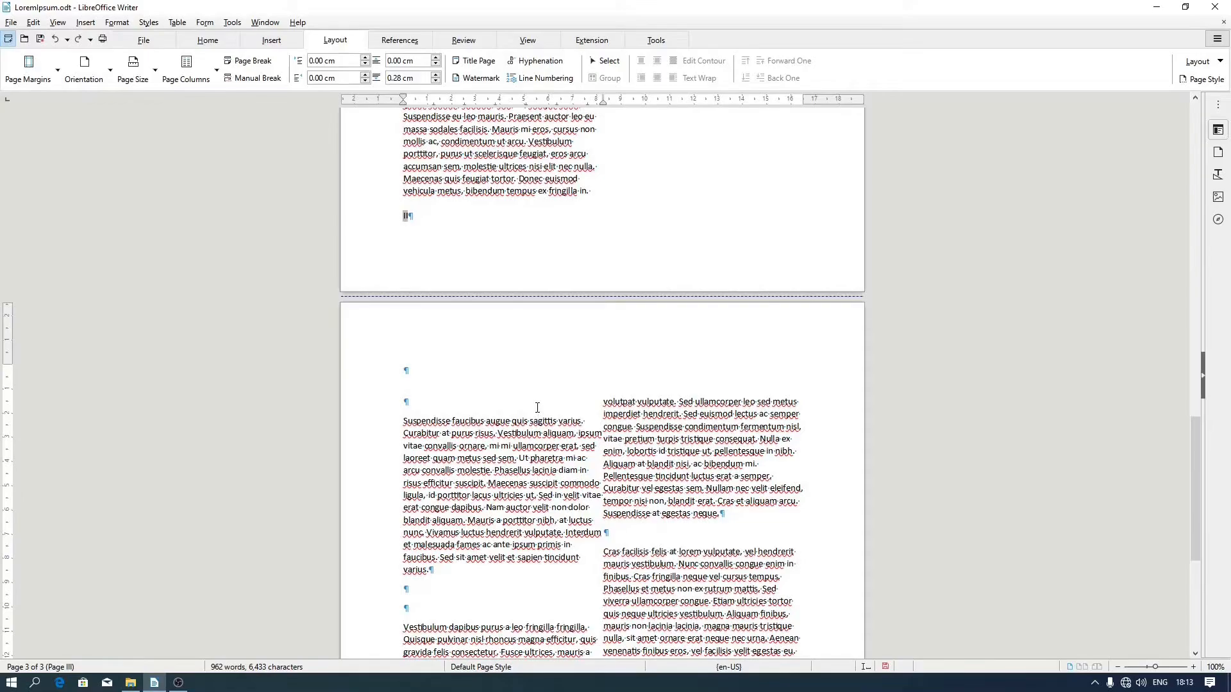
- Edit the page break before the "Suspendisse faucibus" page so that it uses the Landscape page style
{"action": "left_click", "coordinate": [559, 299]}
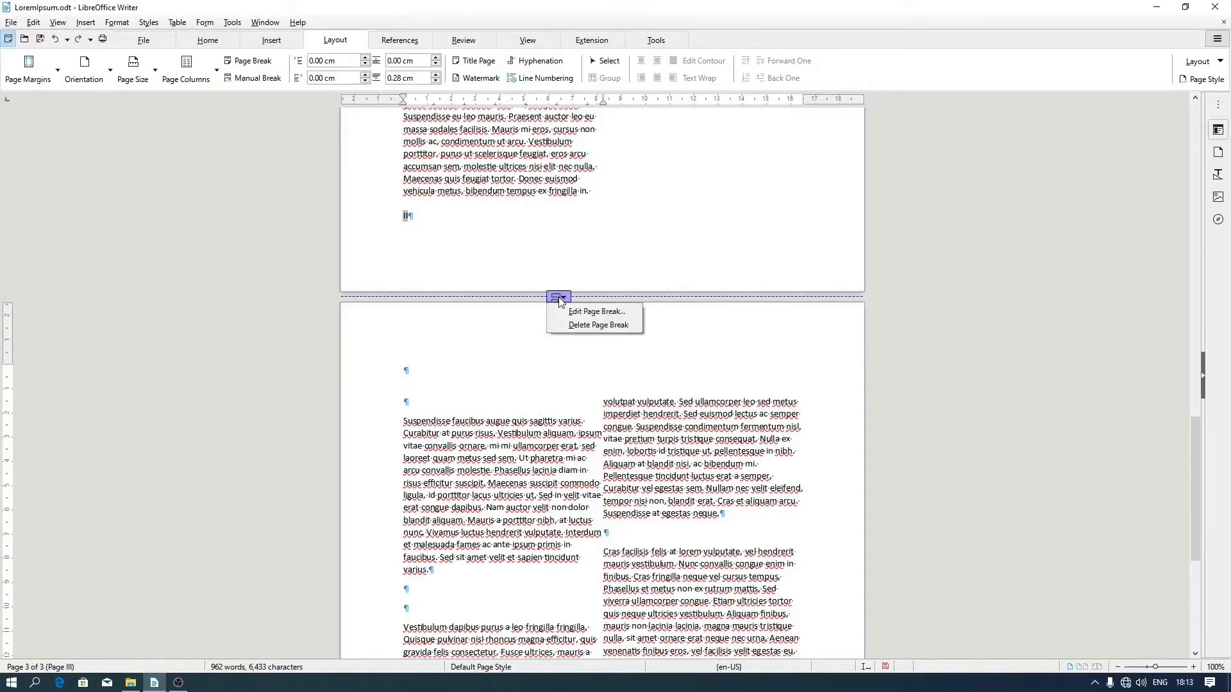
{"action": "left_click", "coordinate": [597, 312]}
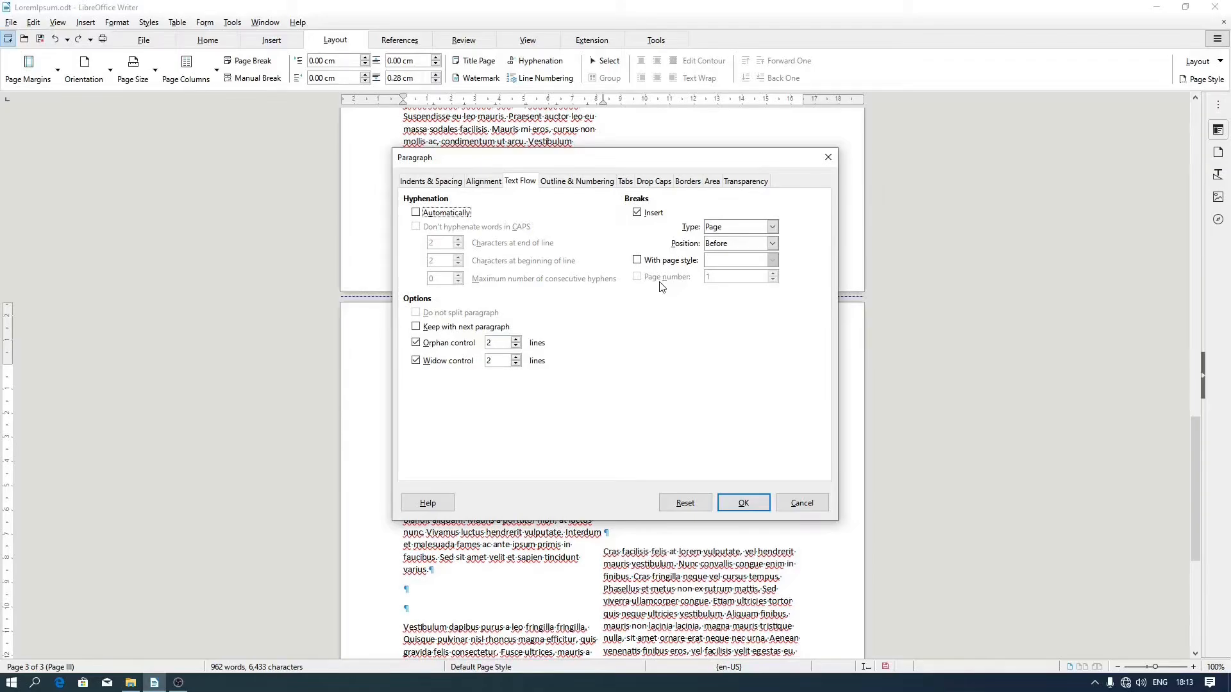
{"action": "left_click", "coordinate": [659, 263]}
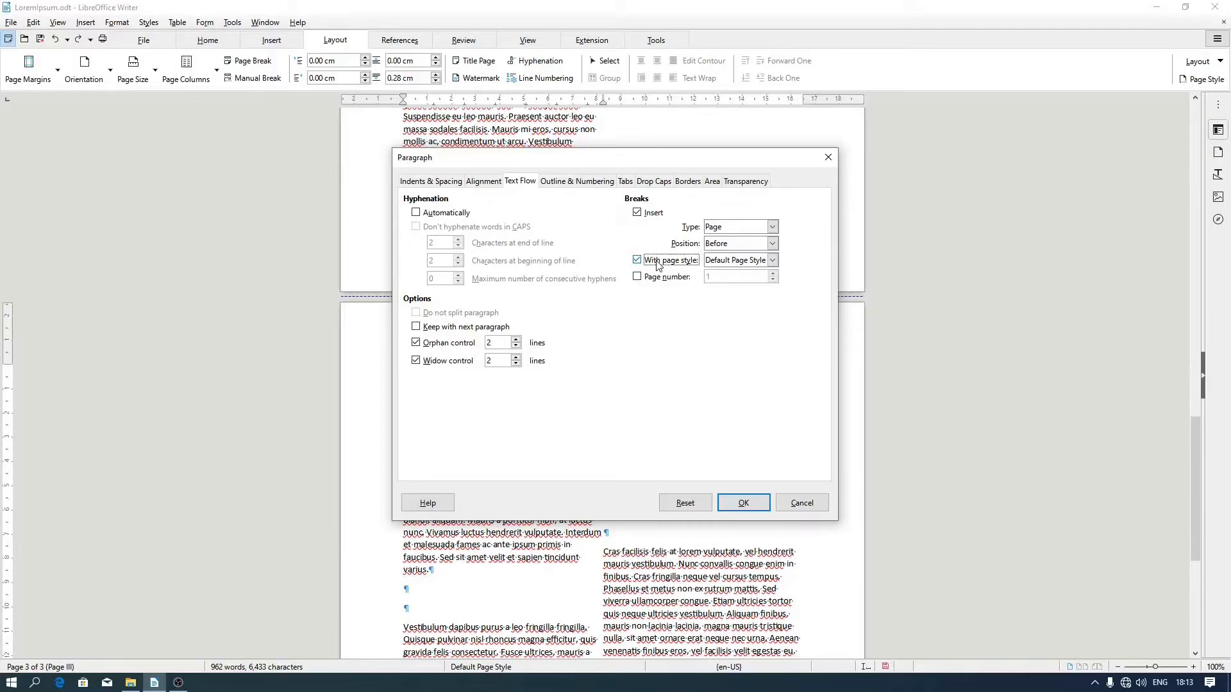
{"action": "left_click", "coordinate": [716, 263]}
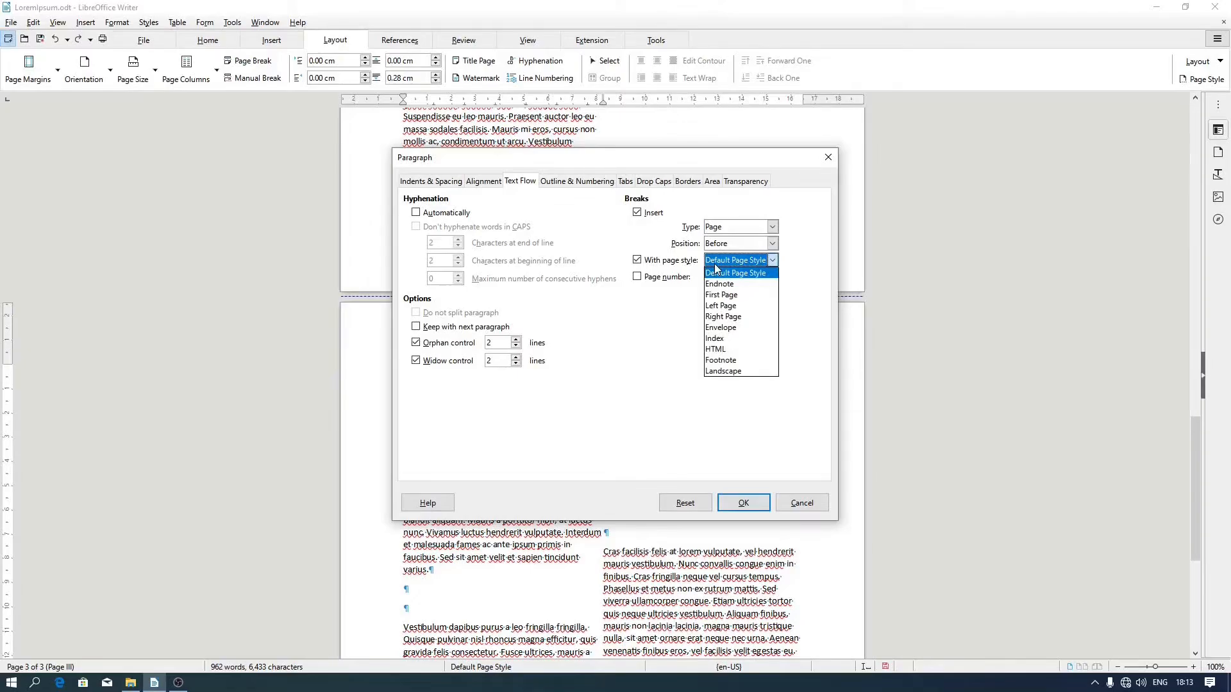
{"action": "left_click", "coordinate": [726, 373]}
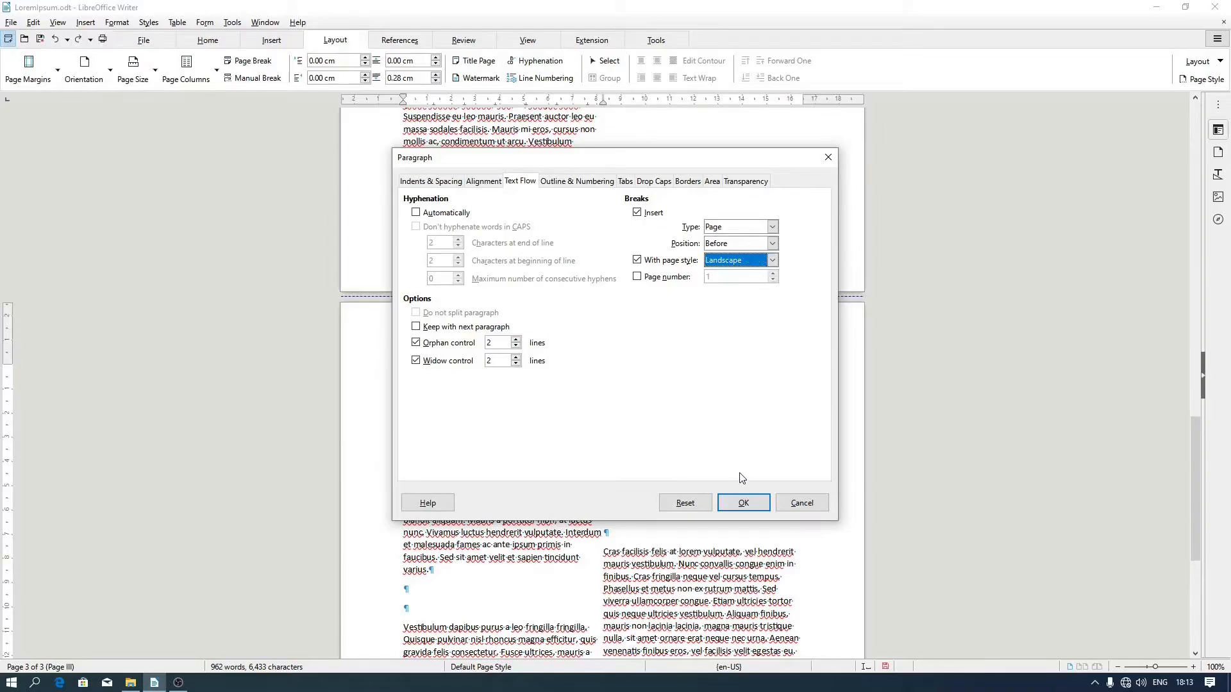
{"action": "left_click", "coordinate": [743, 503]}
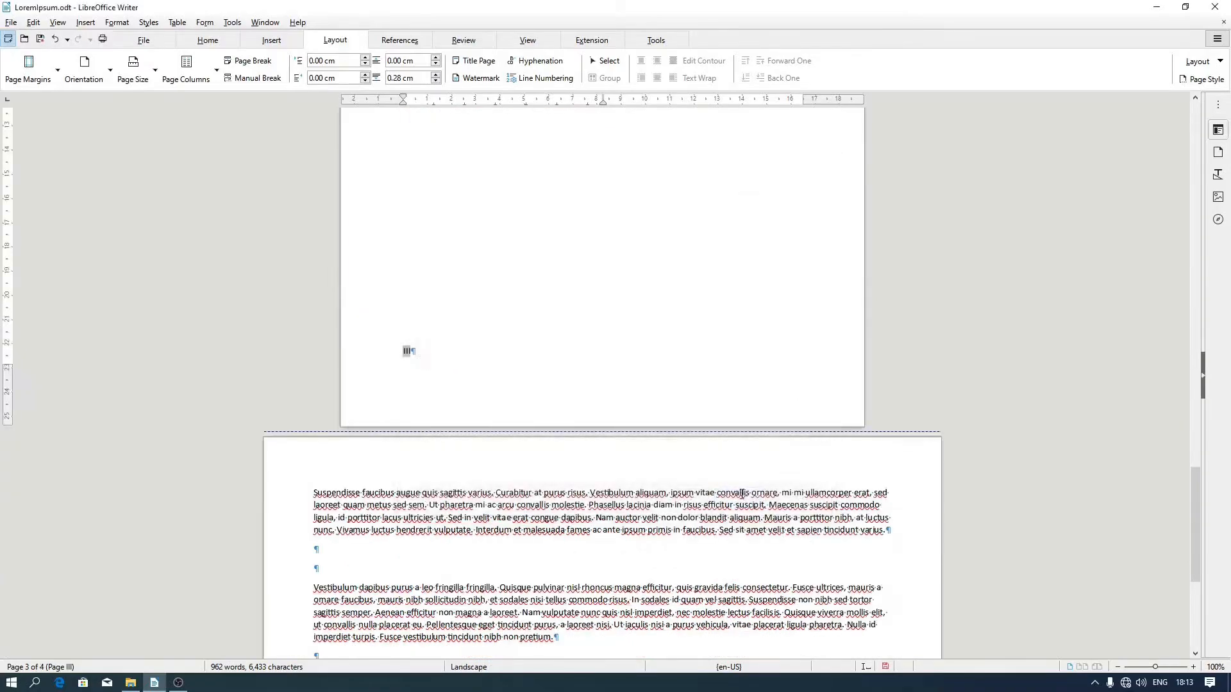
{"action": "scroll", "coordinate": [739, 471], "scroll_direction": "down", "scroll_amount": 4}
{"action": "scroll", "coordinate": [738, 472], "scroll_direction": "down", "scroll_amount": 3}
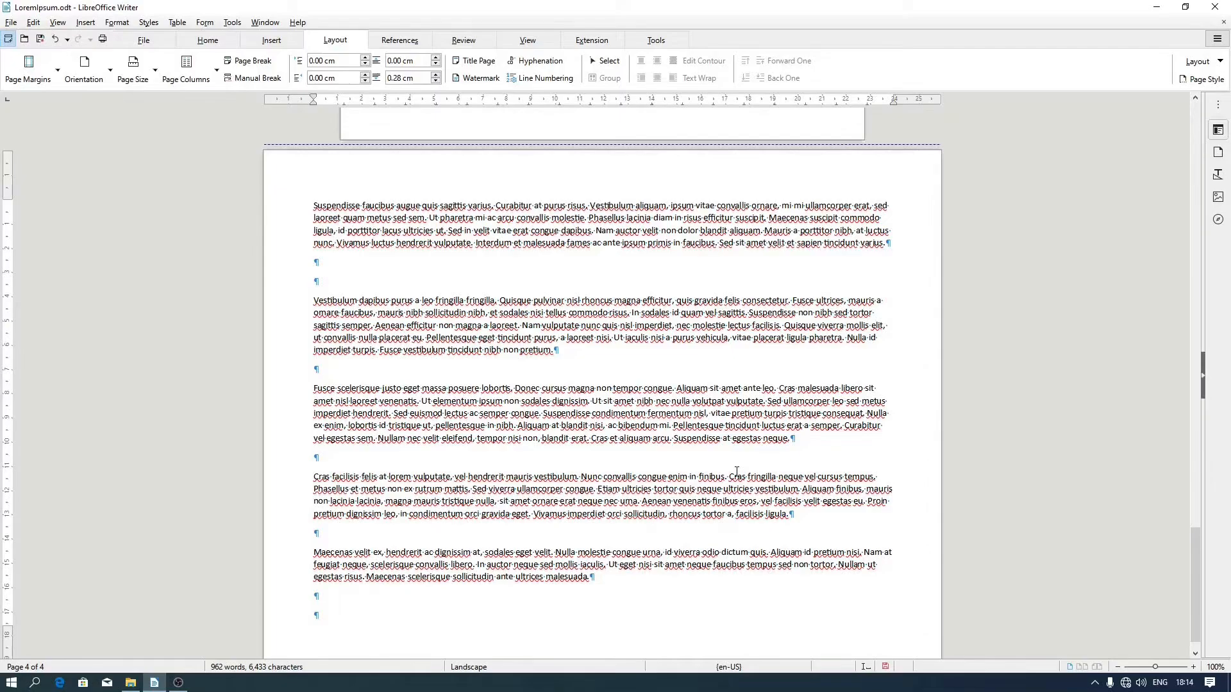
- Set the page style of the break before the landscape page to Default Page Style
{"action": "left_click", "coordinate": [669, 145]}
{"action": "left_click", "coordinate": [674, 159]}
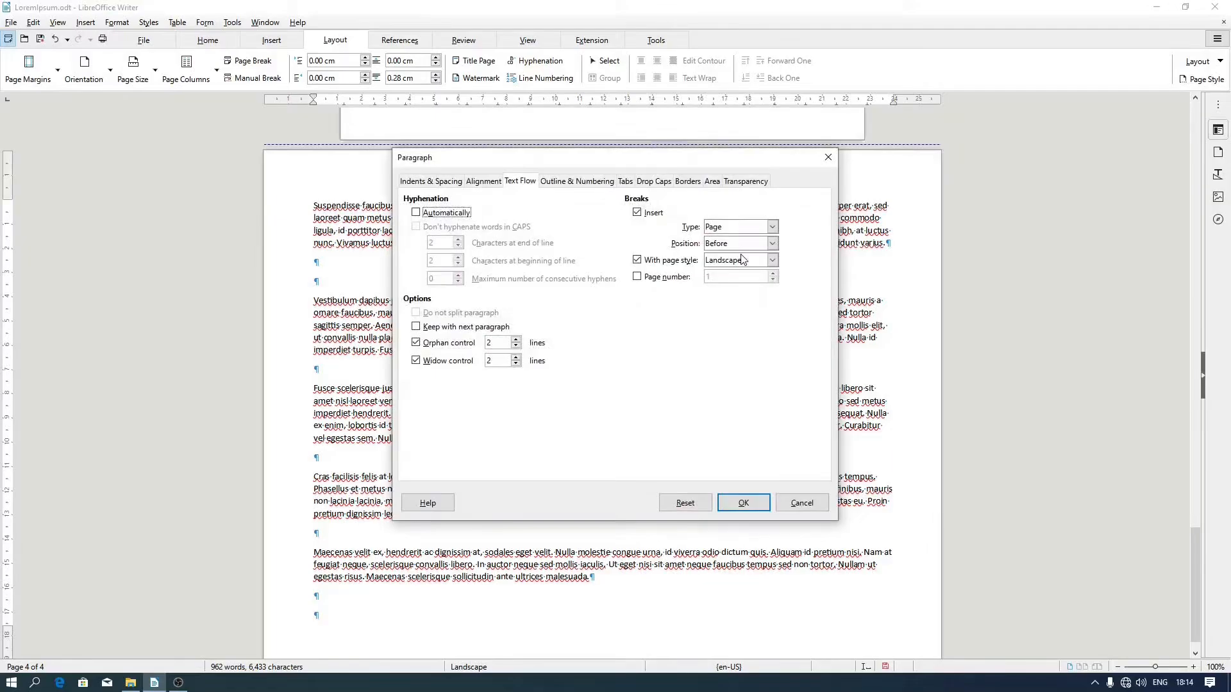
{"action": "left_click", "coordinate": [743, 260]}
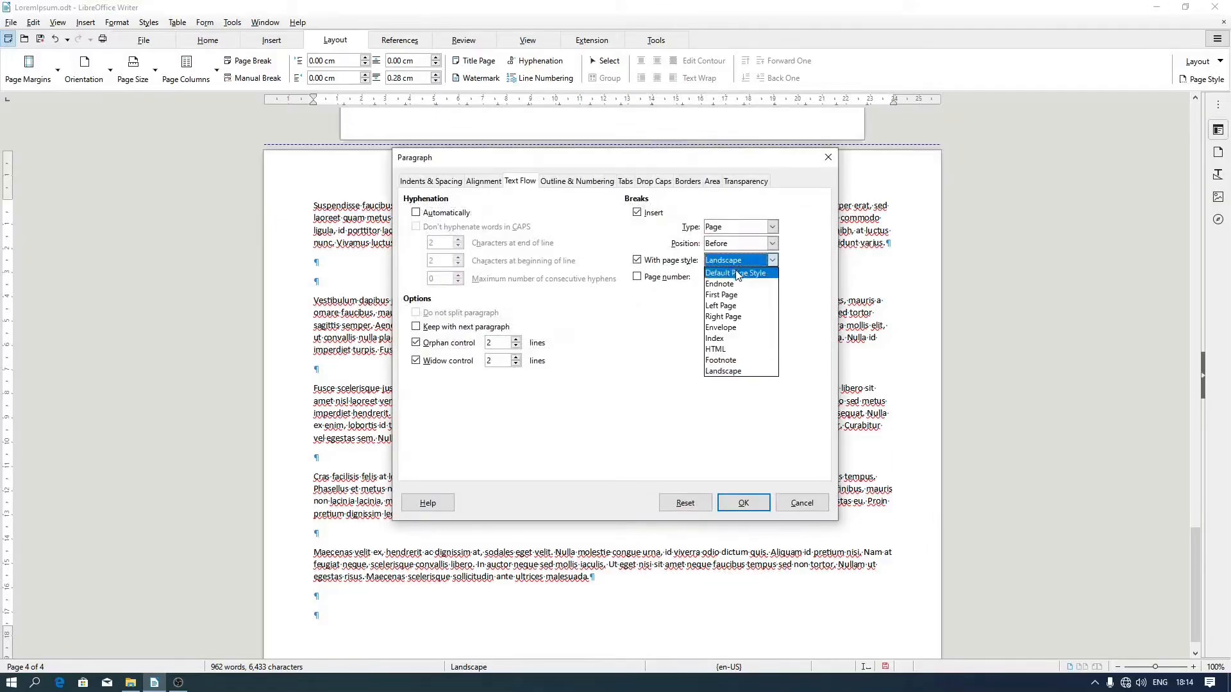
{"action": "left_click", "coordinate": [739, 274]}
{"action": "left_click", "coordinate": [742, 501]}
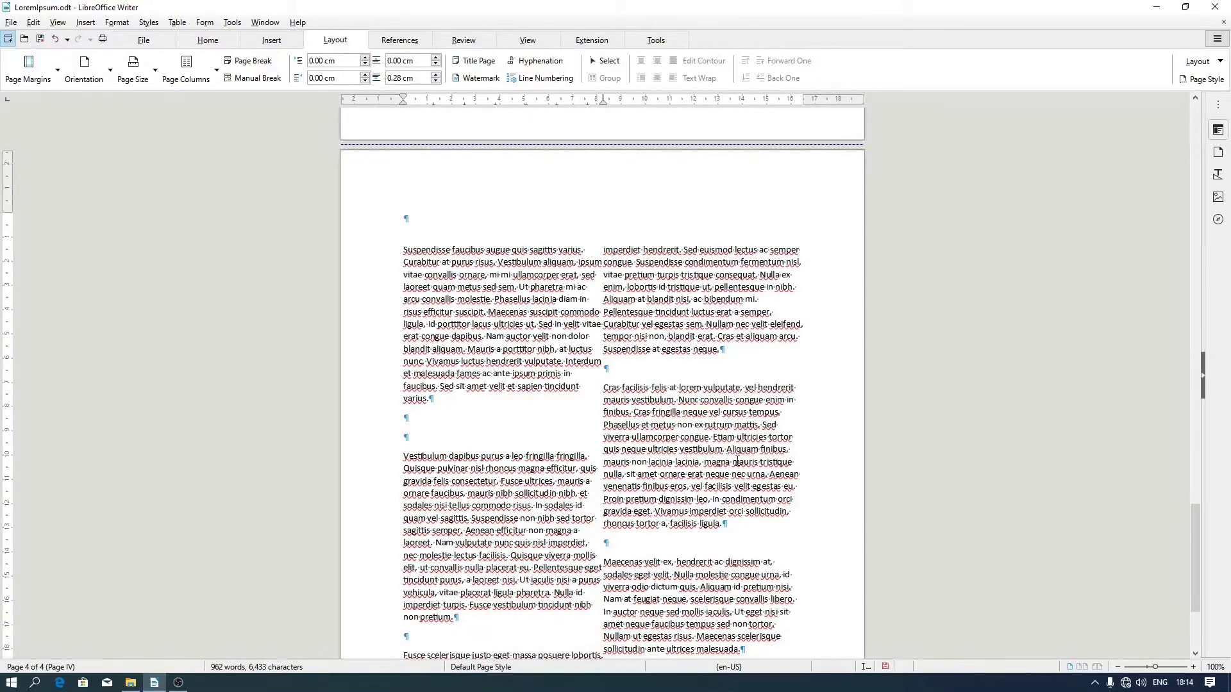
- Try one page column again from the last page, and undo the change
{"action": "left_click", "coordinate": [207, 83]}
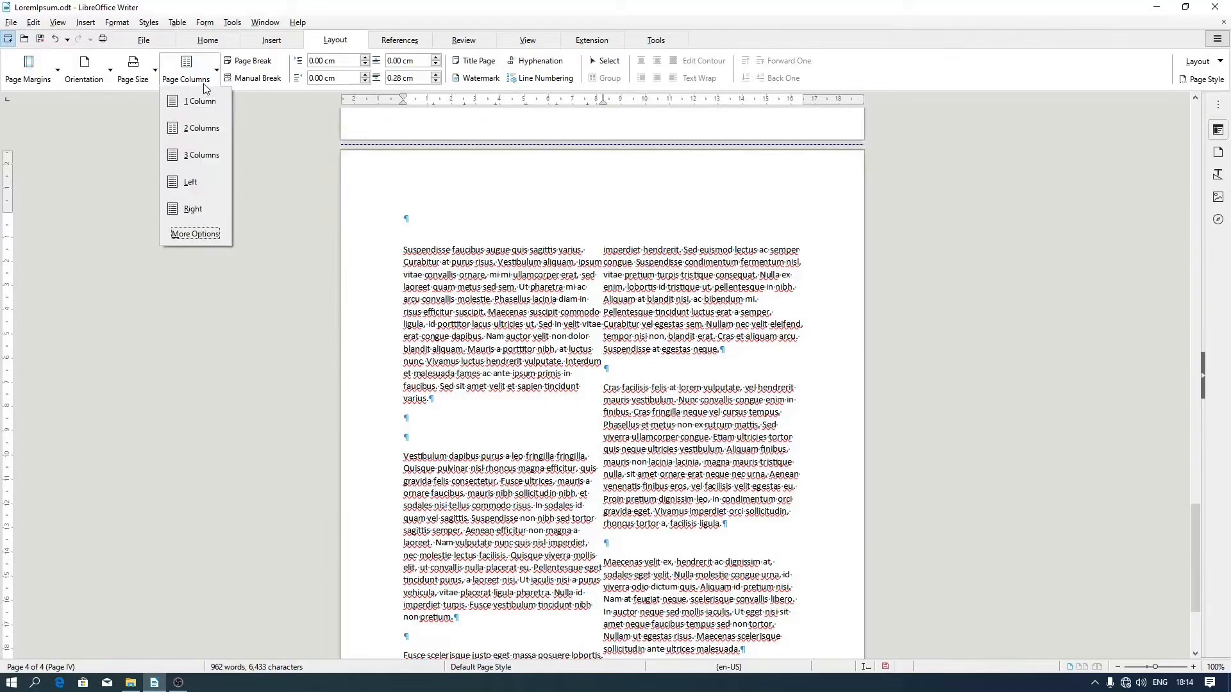
{"action": "left_click", "coordinate": [193, 100]}
{"action": "key", "text": "ctrl+z"}
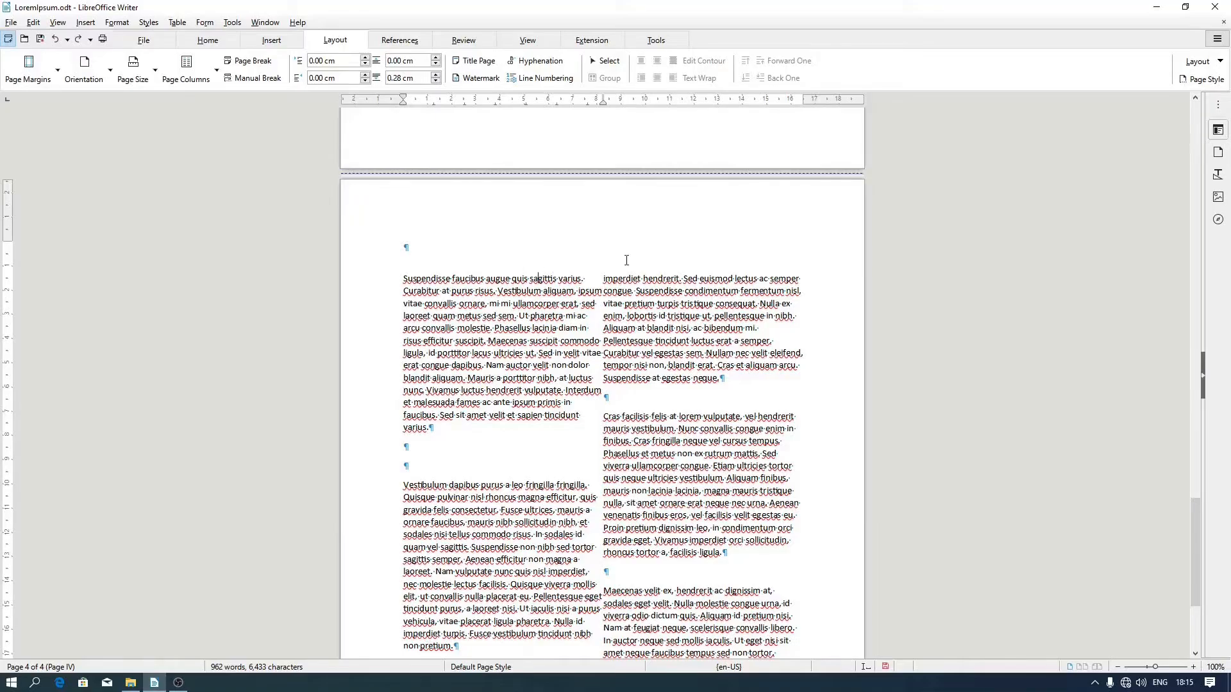
- Create a new page style named "1 Columns" from the current Default Page Style page
{"action": "left_click", "coordinate": [1218, 175]}
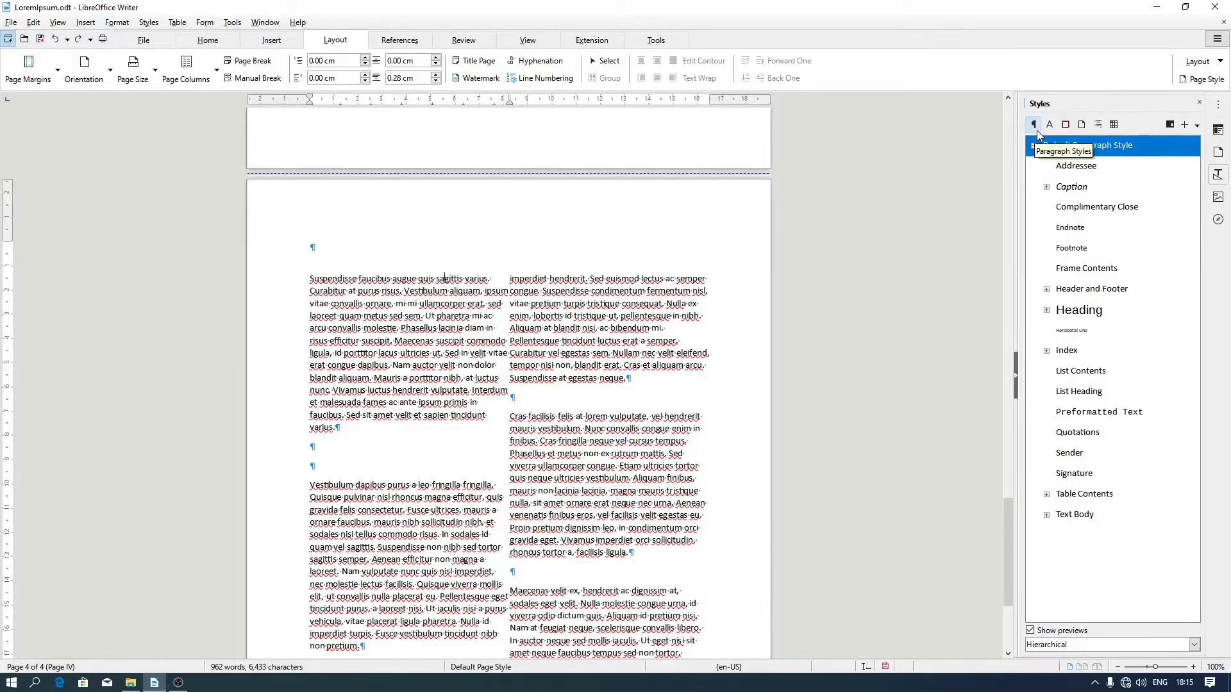
{"action": "left_click", "coordinate": [1083, 125]}
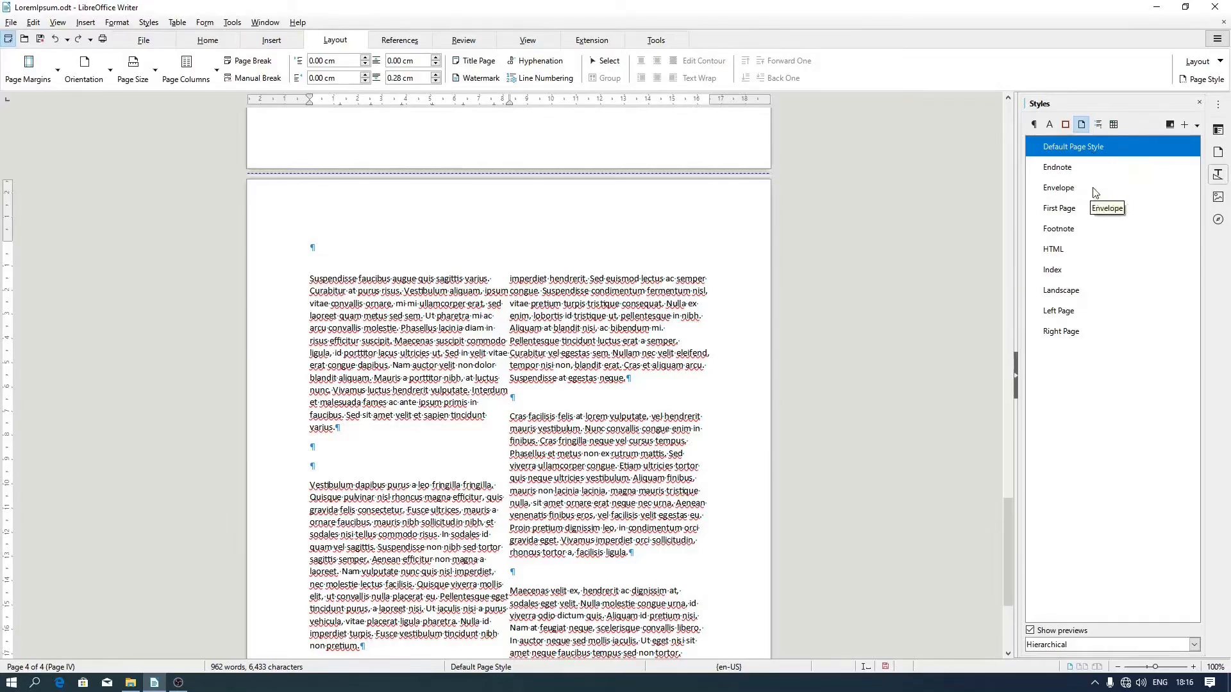
{"action": "left_click", "coordinate": [1185, 126]}
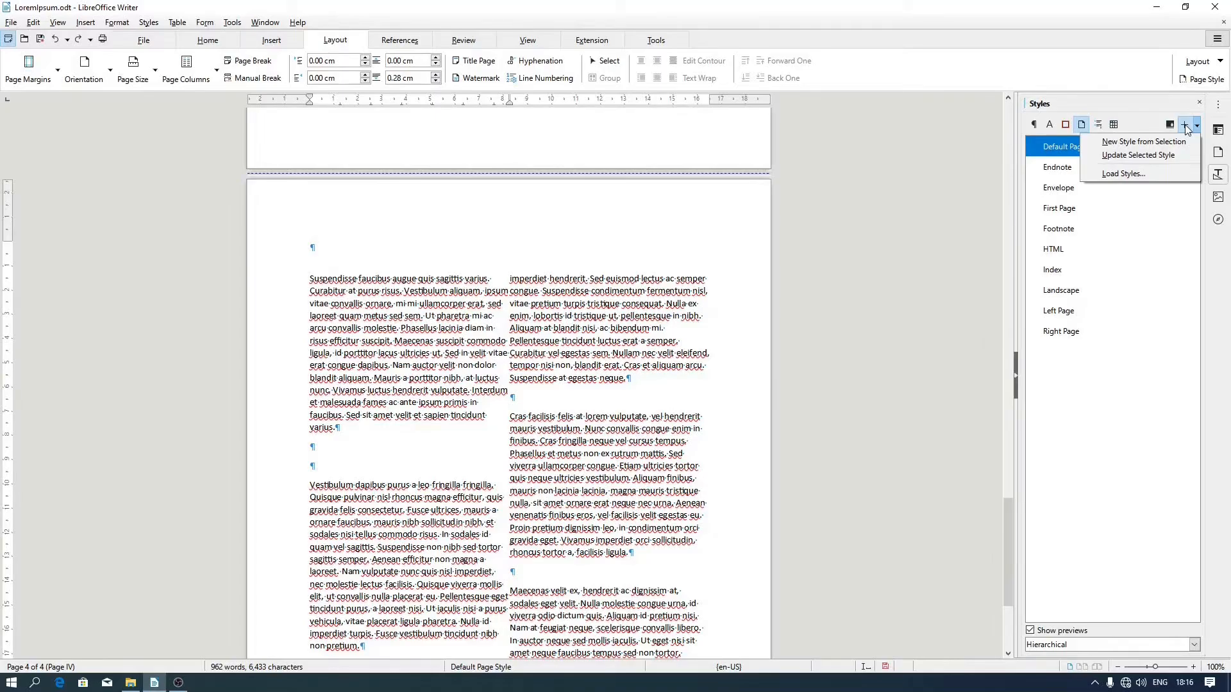
{"action": "left_click", "coordinate": [1052, 158]}
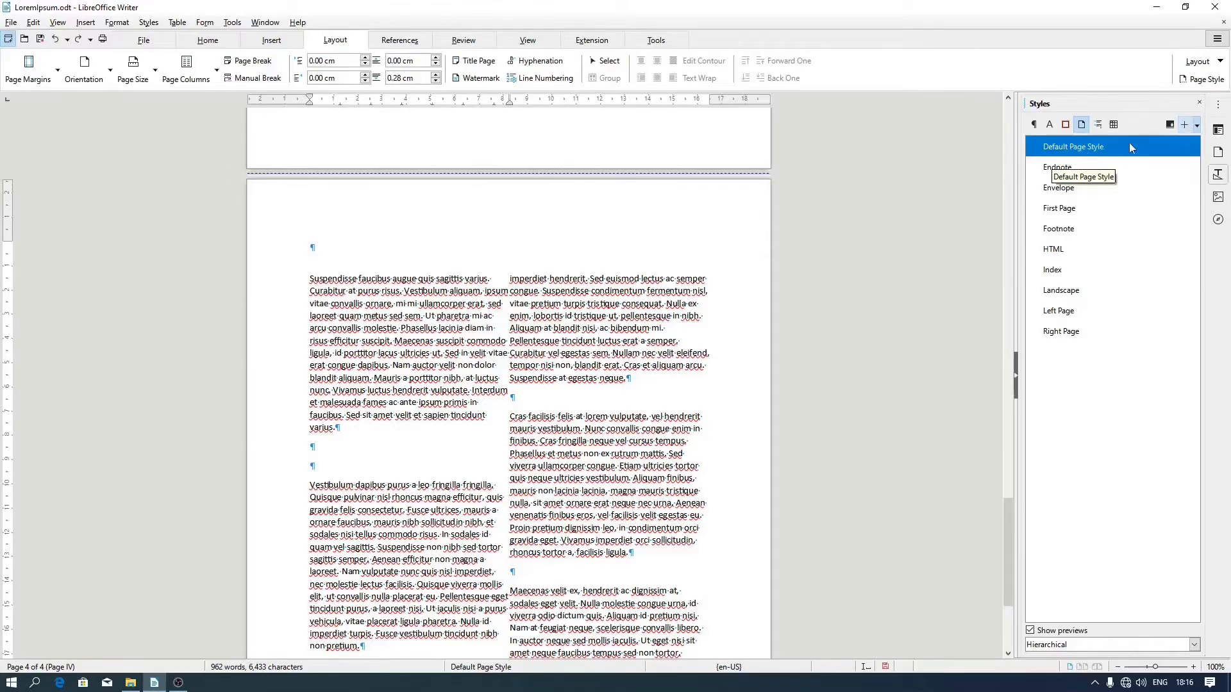
{"action": "left_click", "coordinate": [1197, 125]}
{"action": "left_click", "coordinate": [1151, 136]}
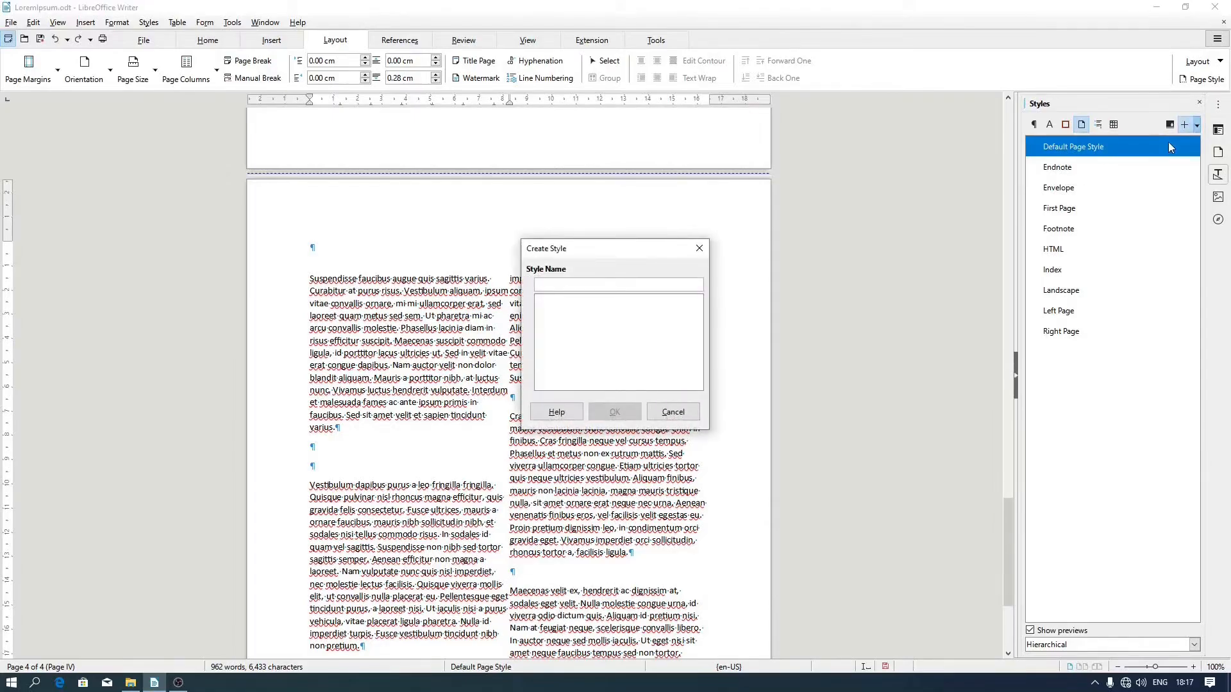
{"action": "type", "text": "1 Columns"}
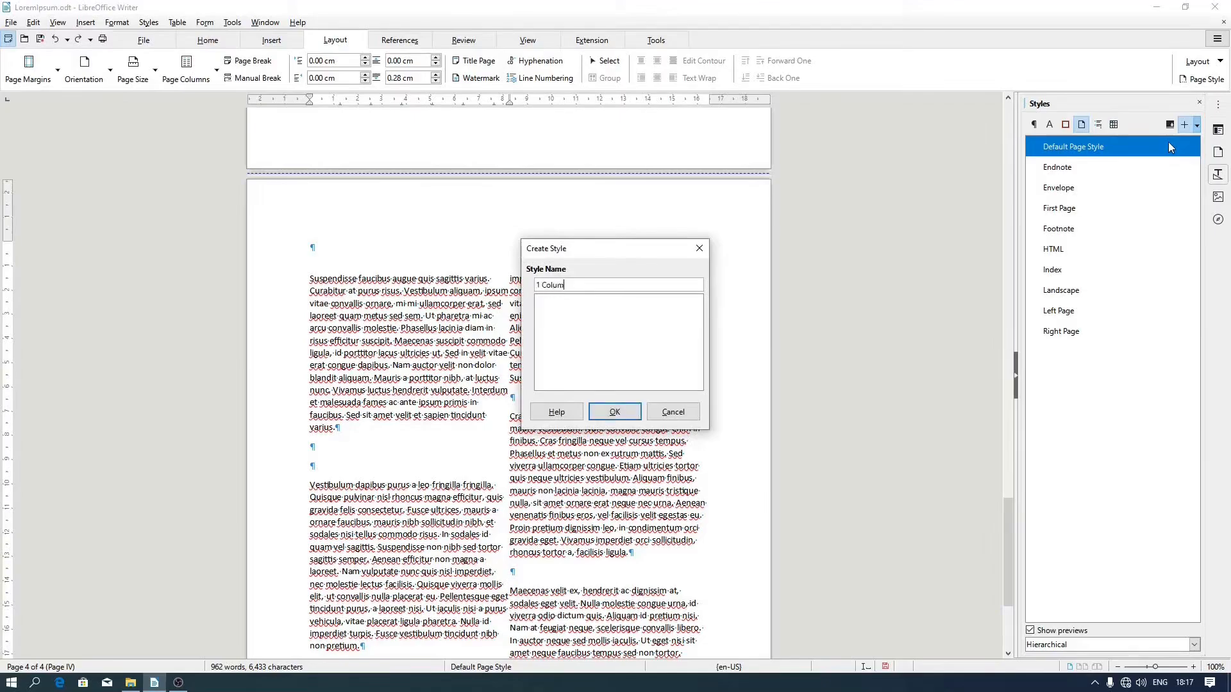
{"action": "key", "text": "Return"}
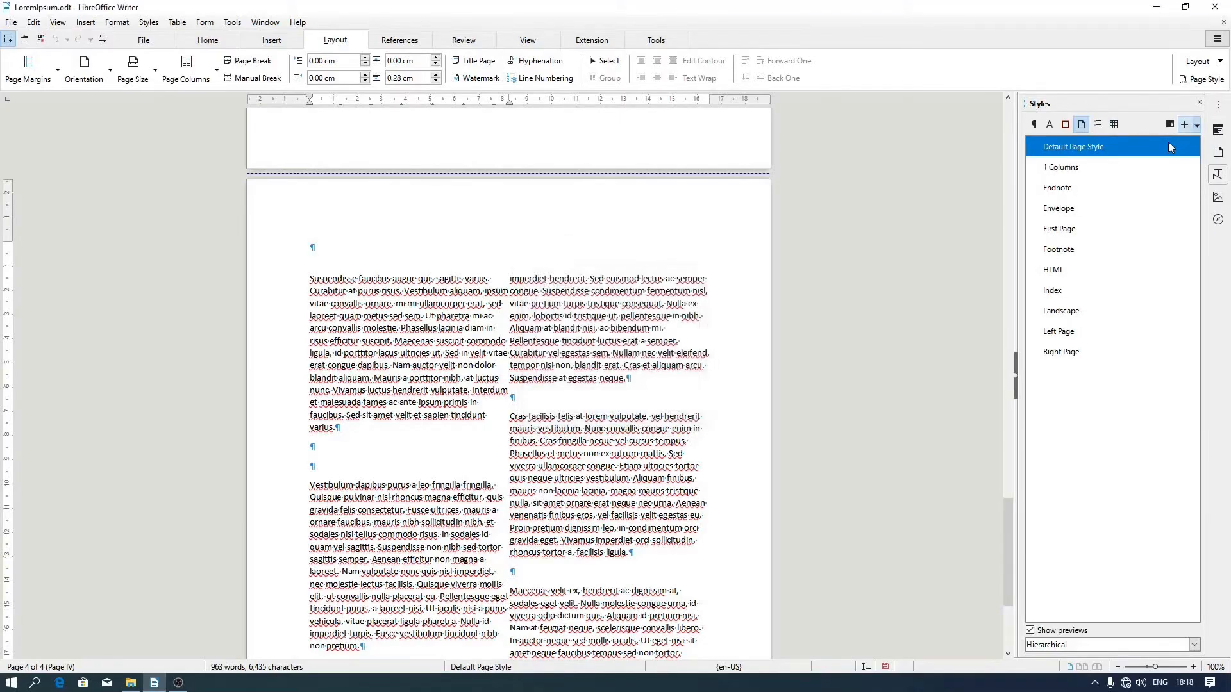
- Modify the "1 Columns" page style so that its pages have a single column
{"action": "left_click", "coordinate": [1053, 175]}
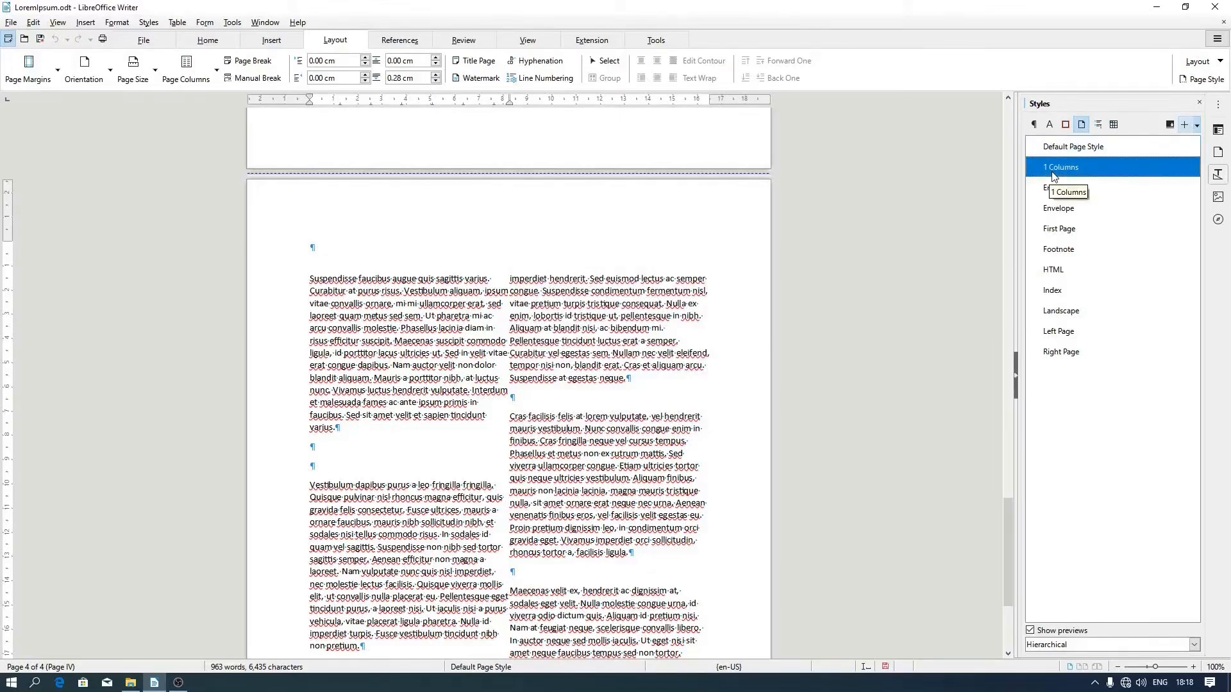
{"action": "right_click", "coordinate": [1054, 176]}
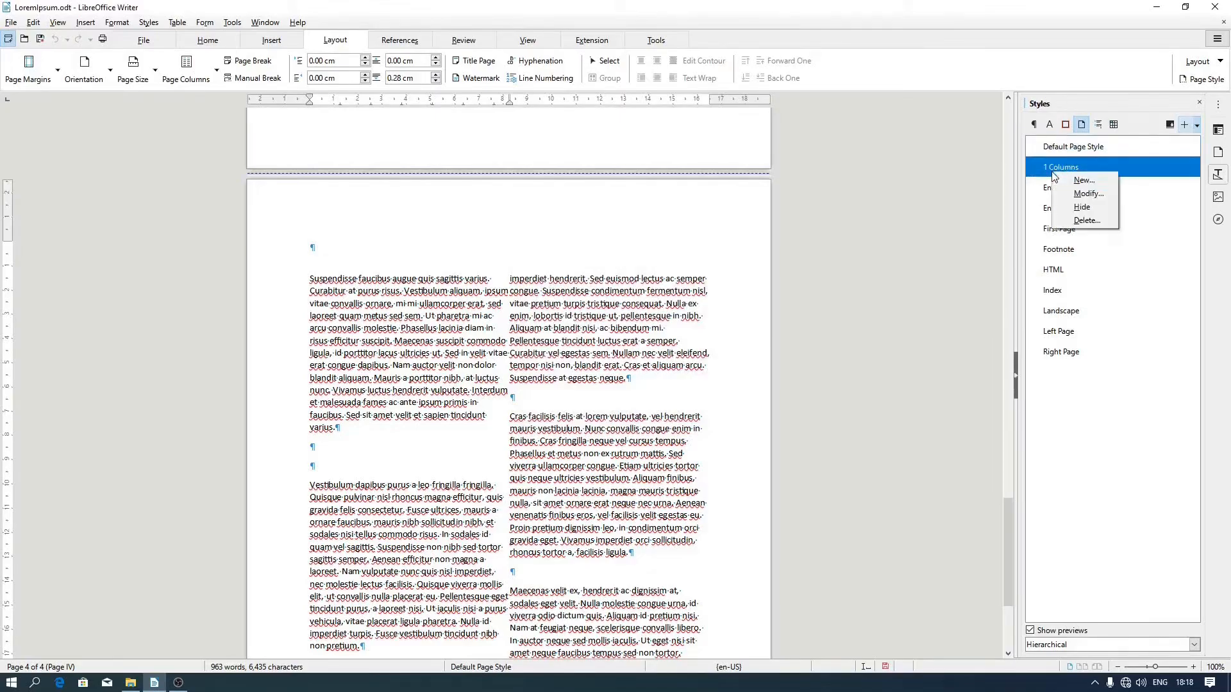
{"action": "left_click", "coordinate": [1088, 193]}
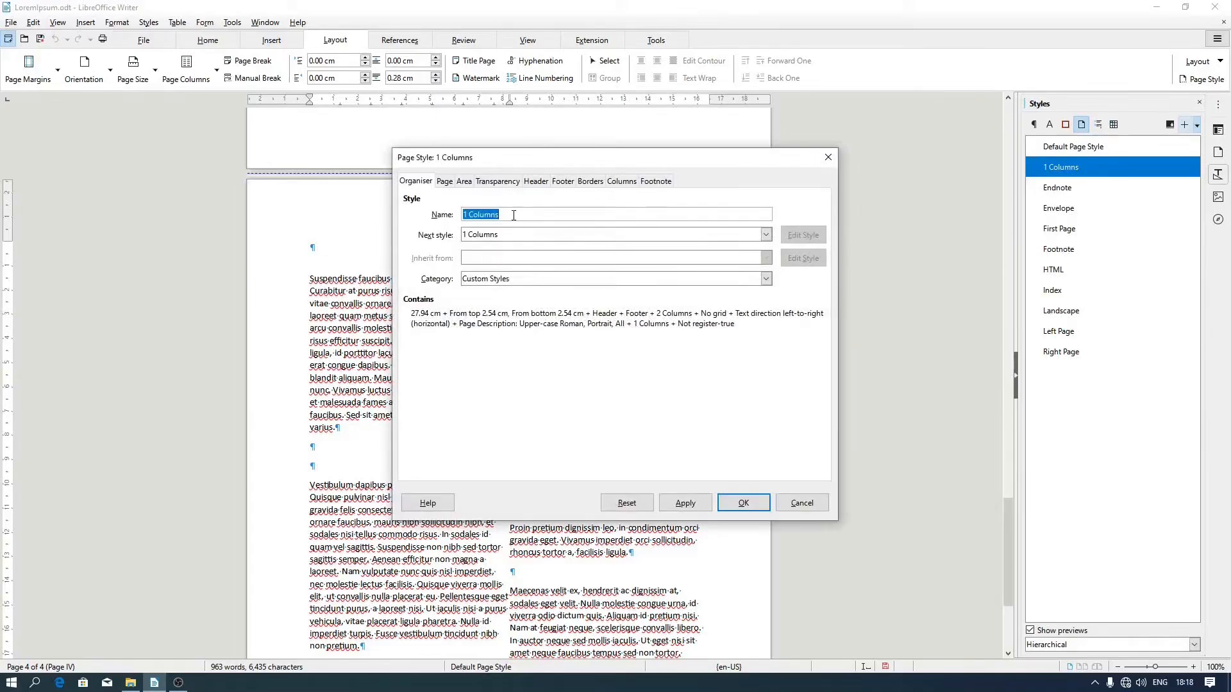
{"action": "left_click", "coordinate": [618, 182]}
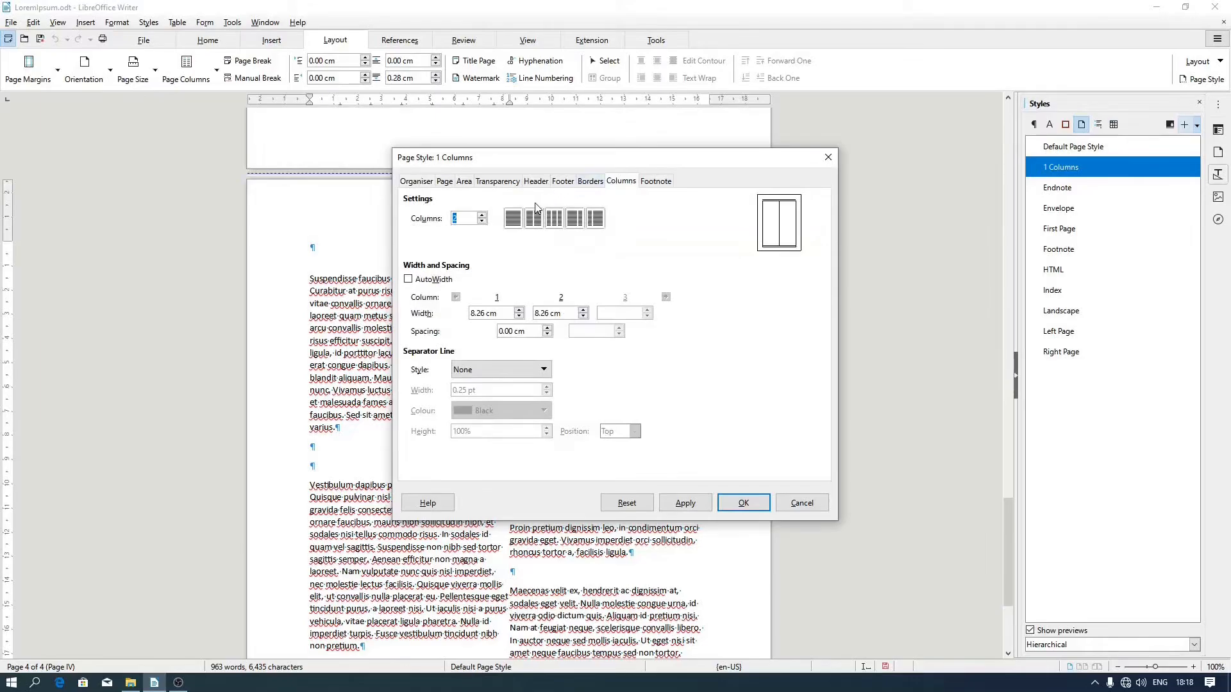
{"action": "left_click", "coordinate": [518, 220]}
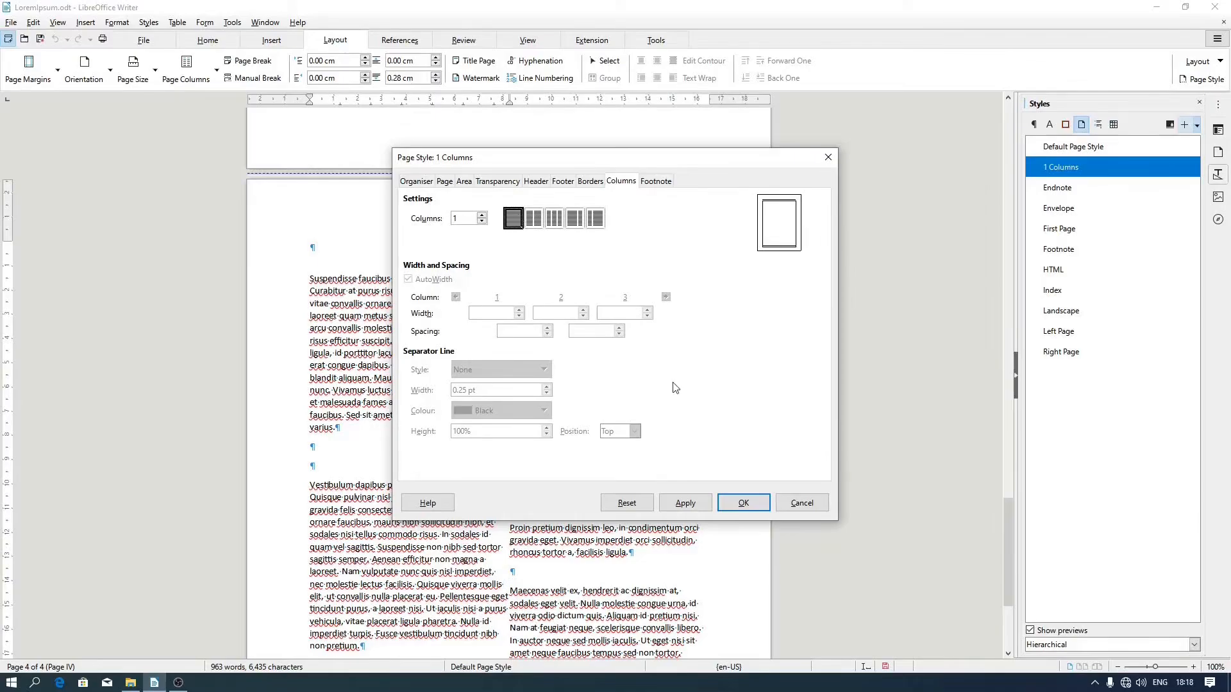
{"action": "left_click", "coordinate": [748, 503]}
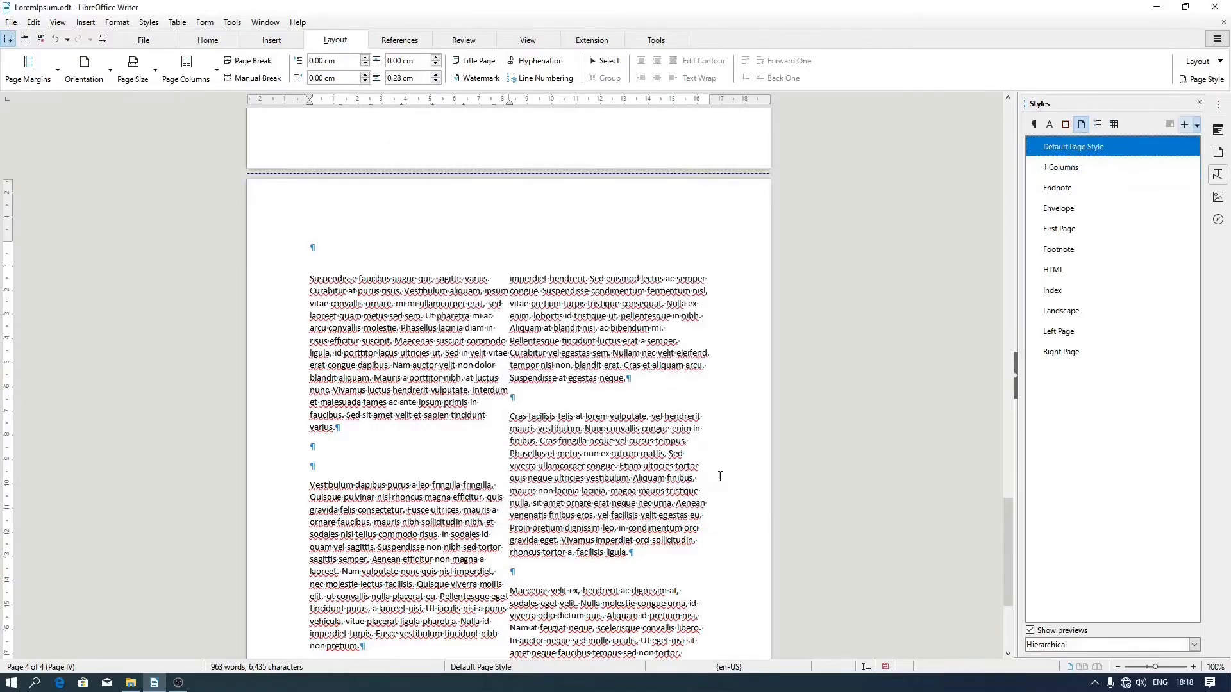
- Edit the page break before the "Suspendisse faucibus" page so that it uses the 1 Columns page style
{"action": "left_click", "coordinate": [481, 174]}
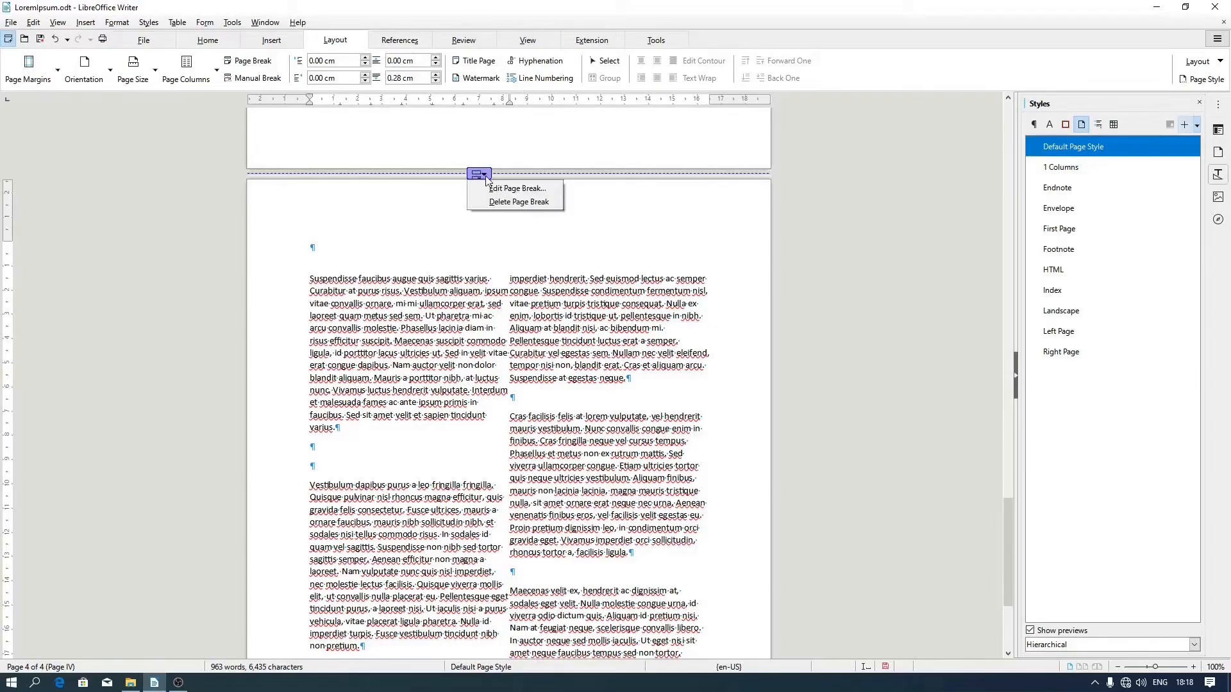
{"action": "left_click", "coordinate": [495, 187]}
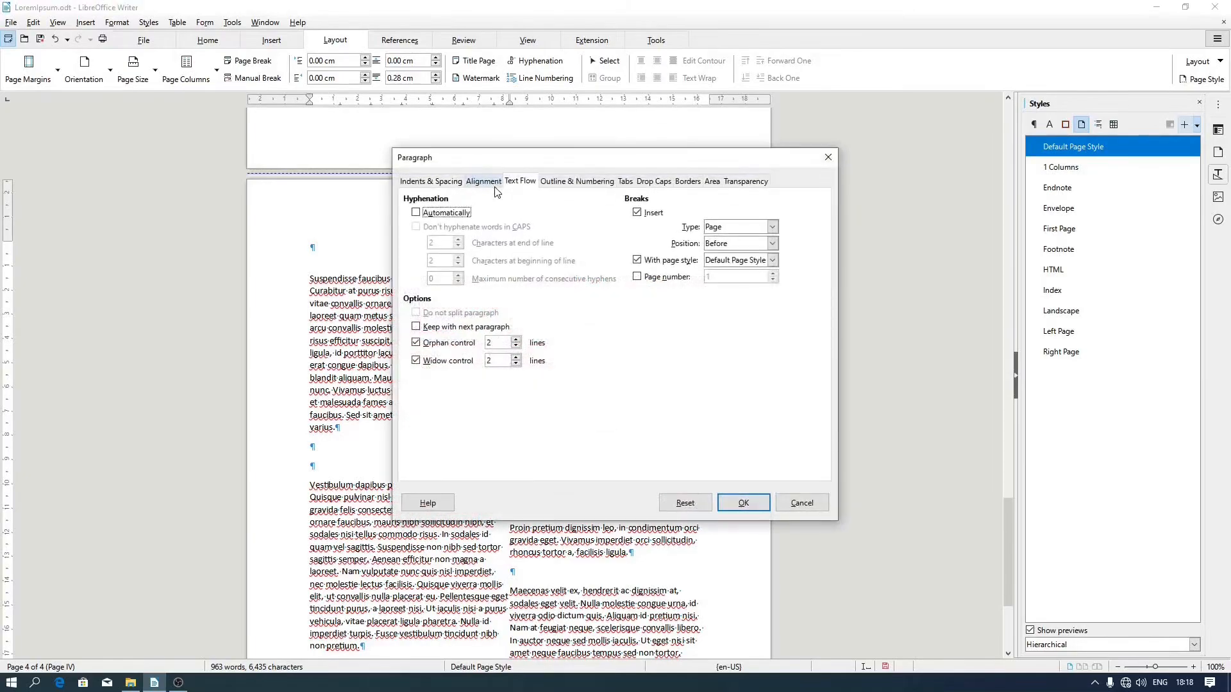
{"action": "left_click", "coordinate": [727, 261]}
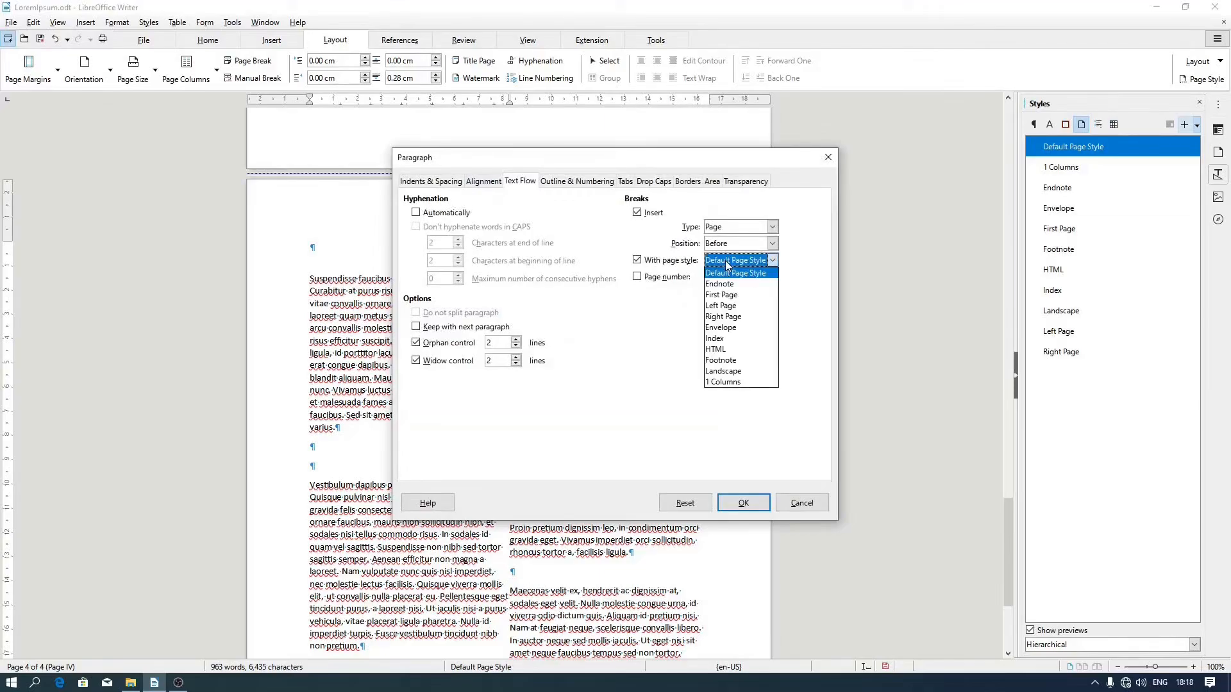
{"action": "left_click", "coordinate": [720, 382]}
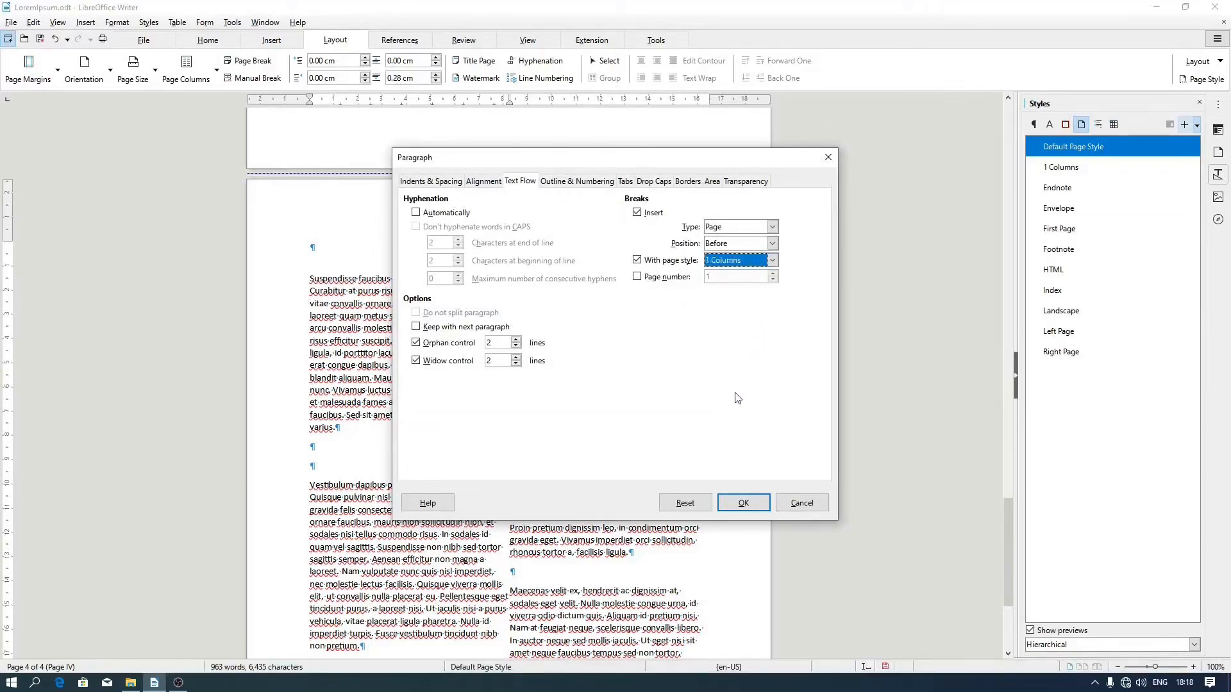
{"action": "left_click", "coordinate": [743, 503]}
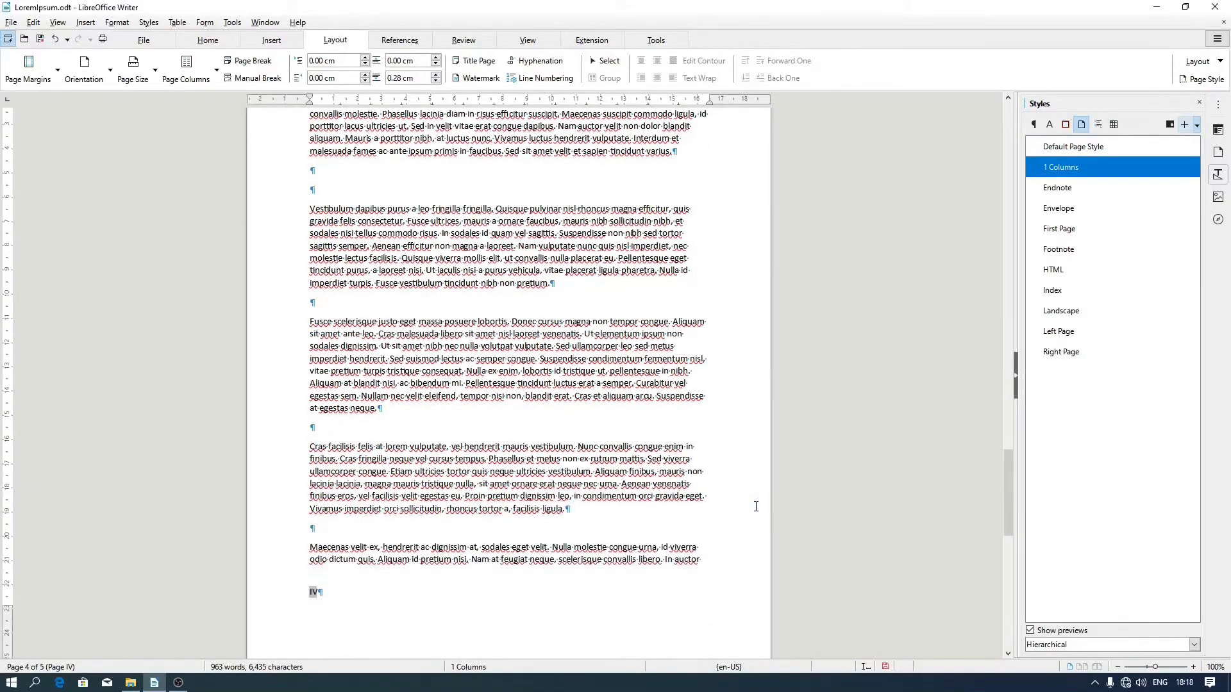
- Delete the page break that starts the empty page after the page with the table
{"action": "scroll", "coordinate": [756, 507], "scroll_direction": "up", "scroll_amount": 5}
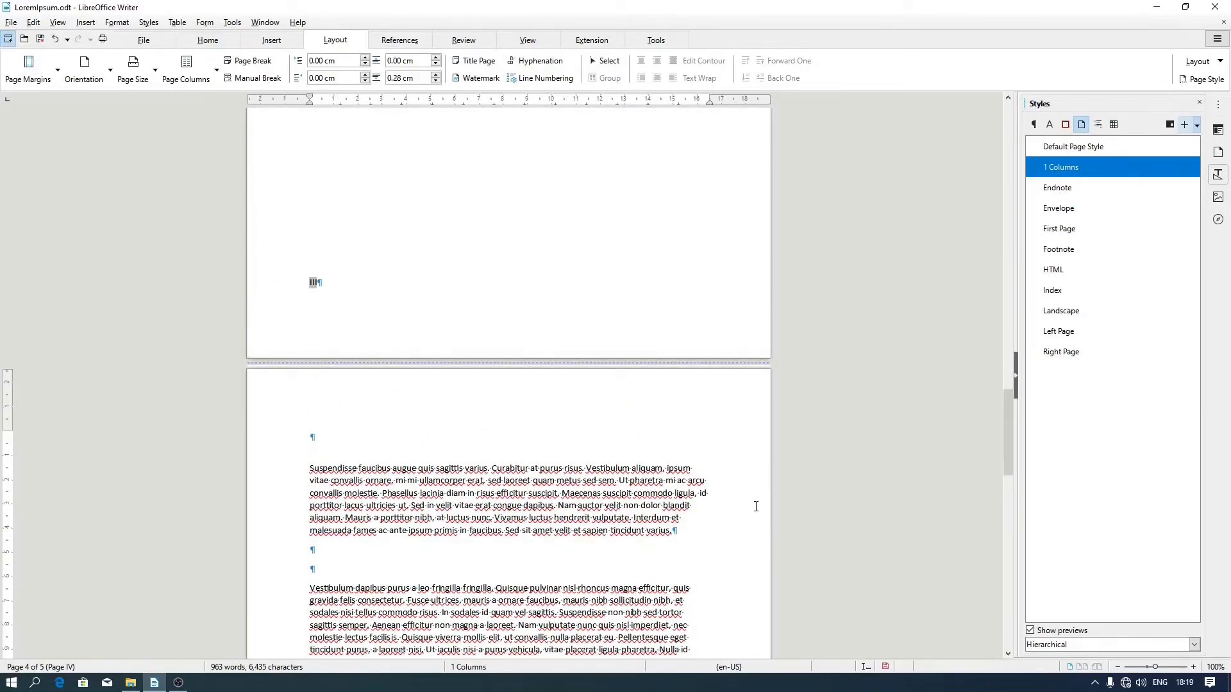
{"action": "scroll", "coordinate": [756, 507], "scroll_direction": "up", "scroll_amount": 20}
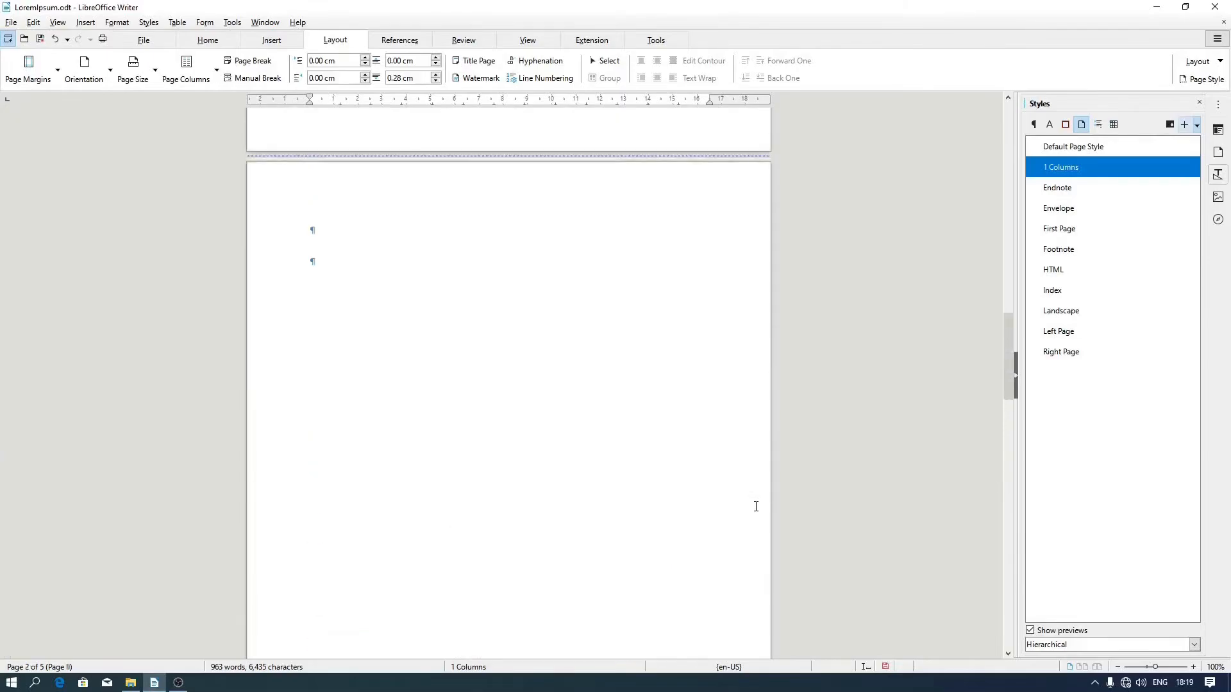
{"action": "scroll", "coordinate": [756, 507], "scroll_direction": "up", "scroll_amount": 20}
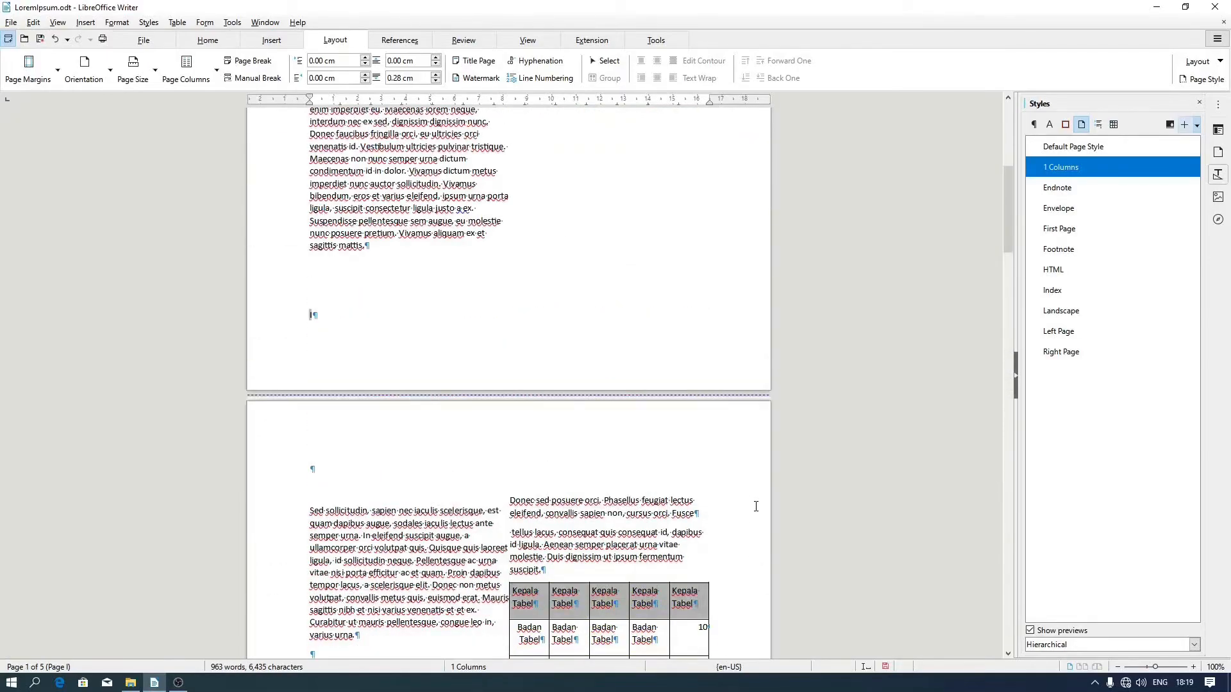
{"action": "scroll", "coordinate": [756, 506], "scroll_direction": "down", "scroll_amount": 20}
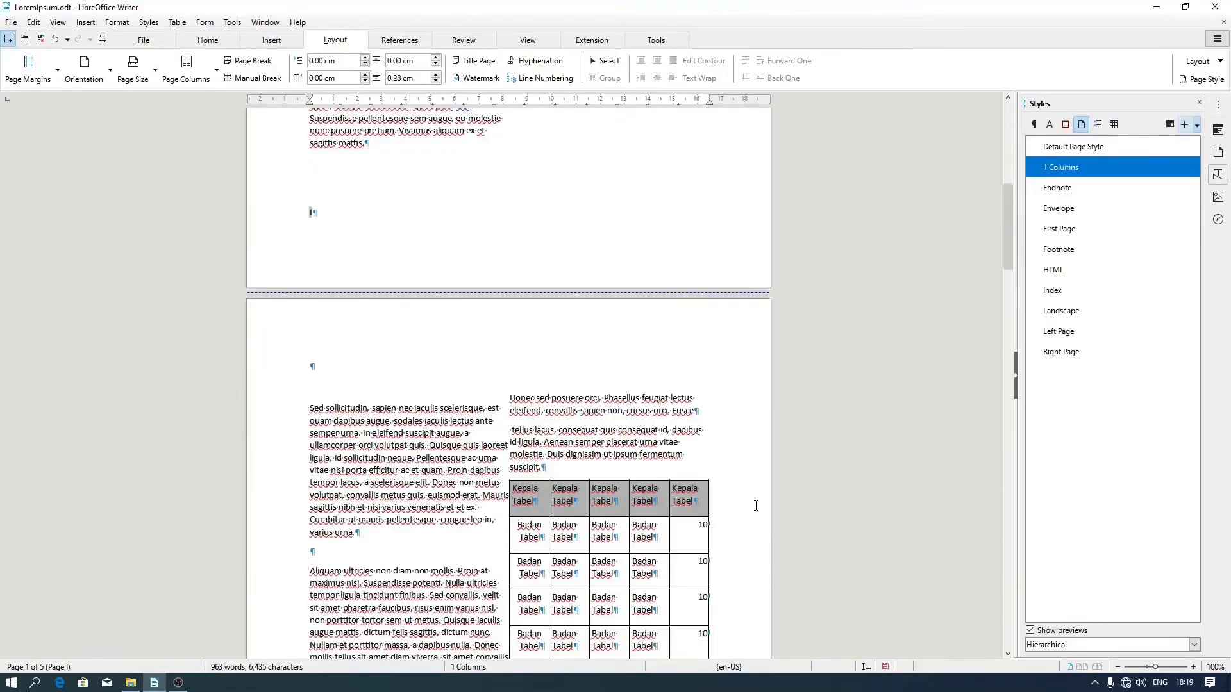
{"action": "scroll", "coordinate": [755, 513], "scroll_direction": "down", "scroll_amount": 5}
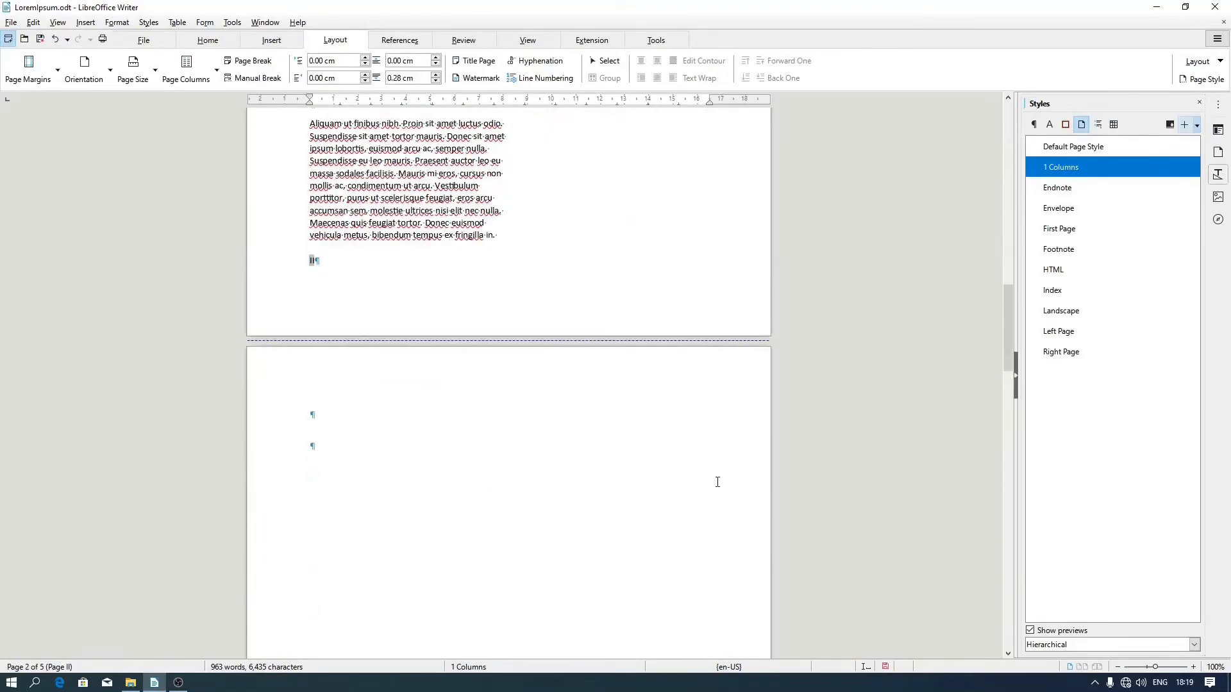
{"action": "scroll", "coordinate": [717, 483], "scroll_direction": "down", "scroll_amount": 4}
{"action": "left_click", "coordinate": [559, 207]}
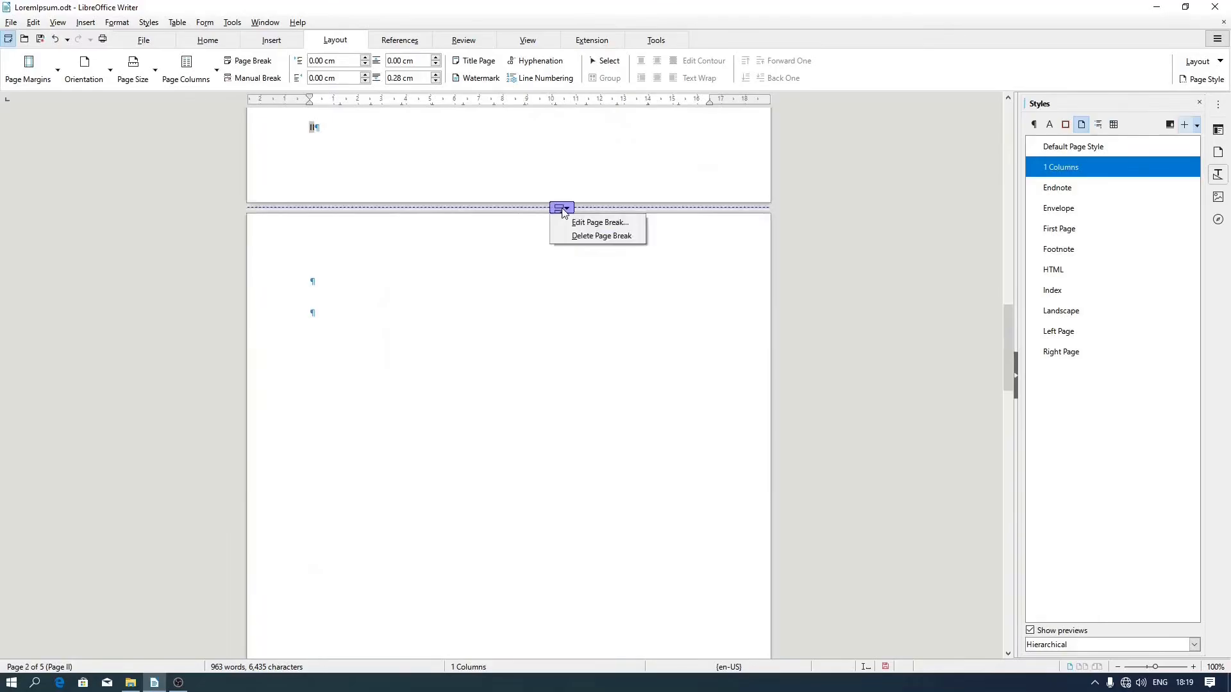
{"action": "left_click", "coordinate": [591, 233]}
- Edit the page break before the "Suspendisse faucibus" page so that page numbering restarts at 1
{"action": "scroll", "coordinate": [592, 230], "scroll_direction": "down", "scroll_amount": 10}
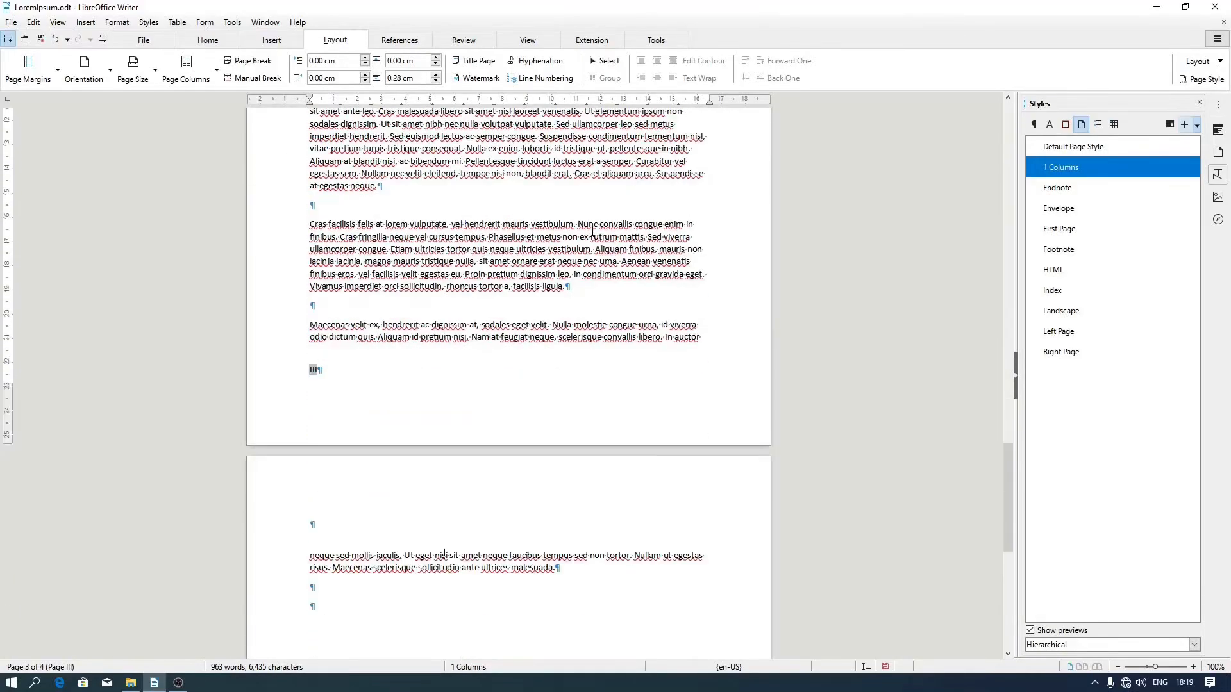
{"action": "scroll", "coordinate": [592, 230], "scroll_direction": "up", "scroll_amount": 11}
{"action": "scroll", "coordinate": [592, 231], "scroll_direction": "up", "scroll_amount": 20}
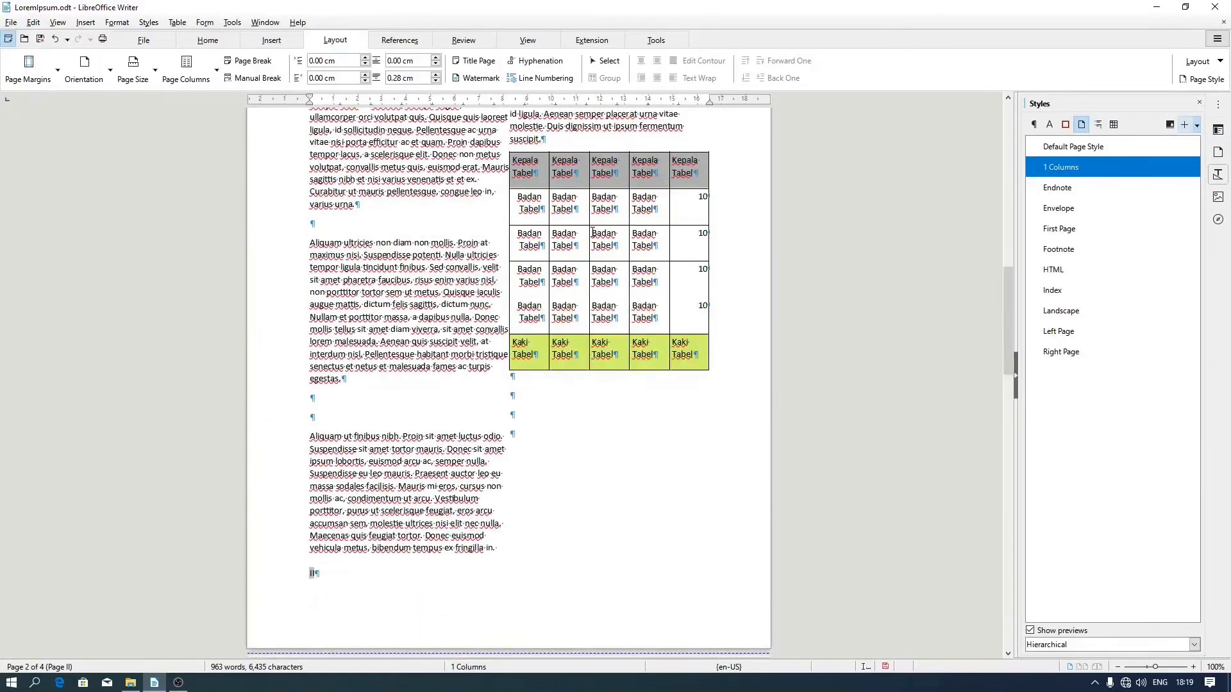
{"action": "scroll", "coordinate": [593, 232], "scroll_direction": "down", "scroll_amount": 20}
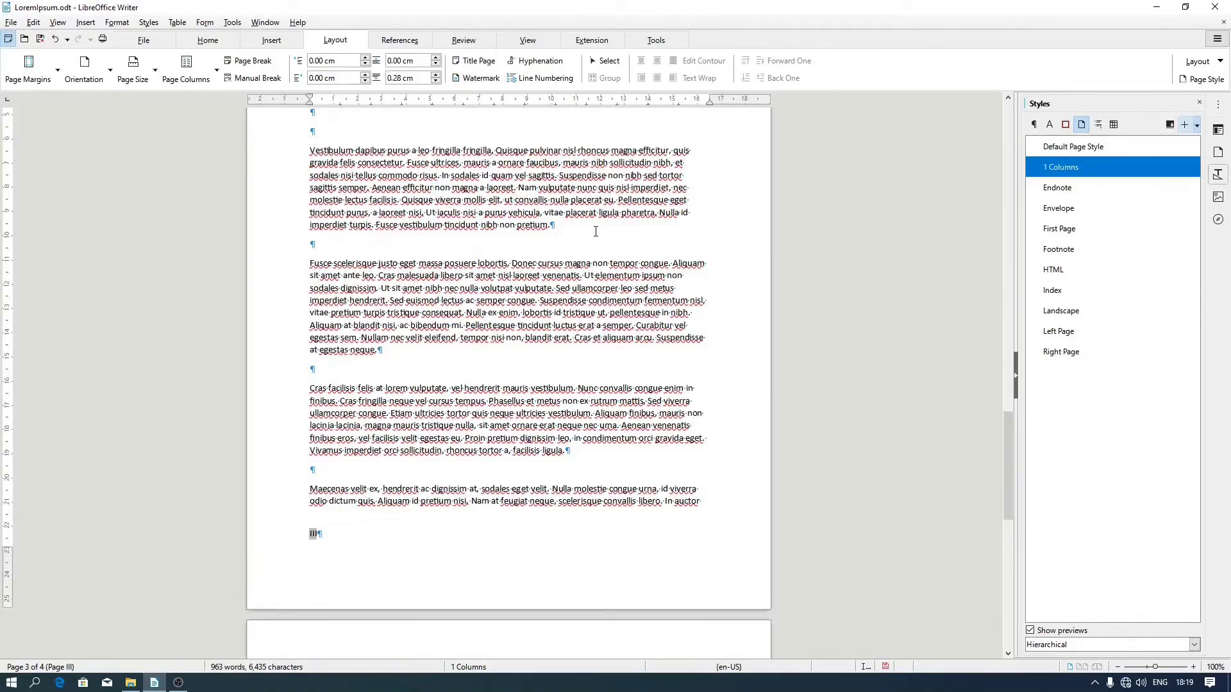
{"action": "scroll", "coordinate": [596, 231], "scroll_direction": "down", "scroll_amount": 4}
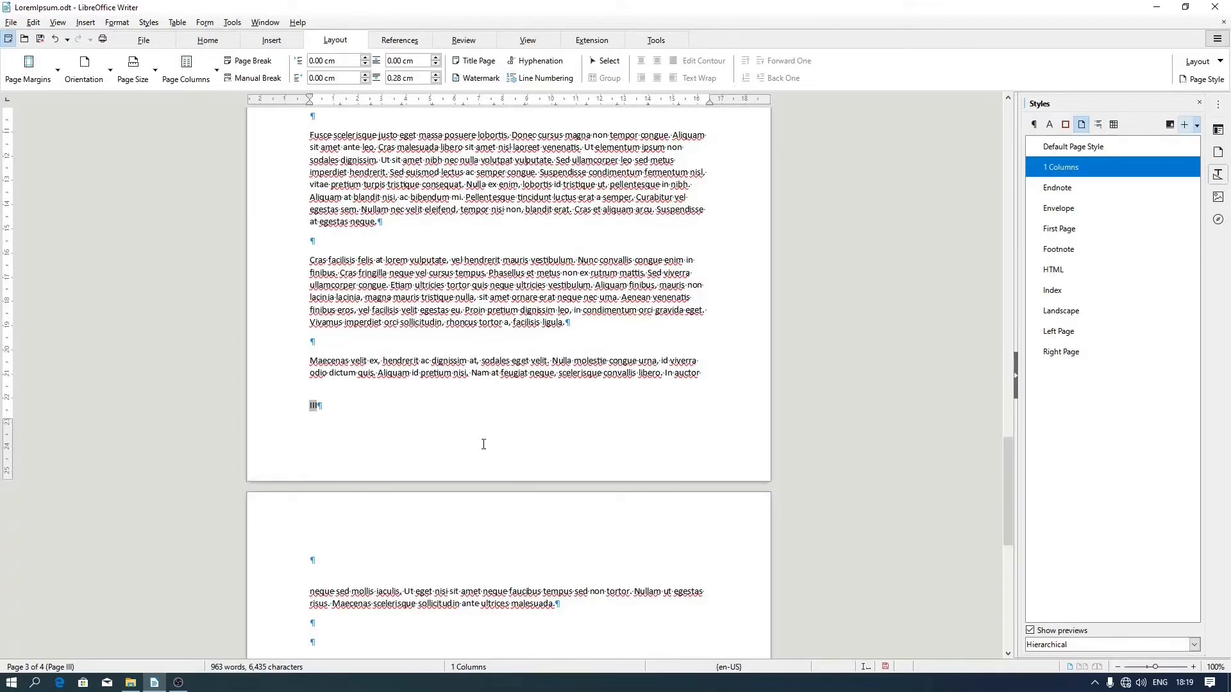
{"action": "scroll", "coordinate": [484, 444], "scroll_direction": "up", "scroll_amount": 10}
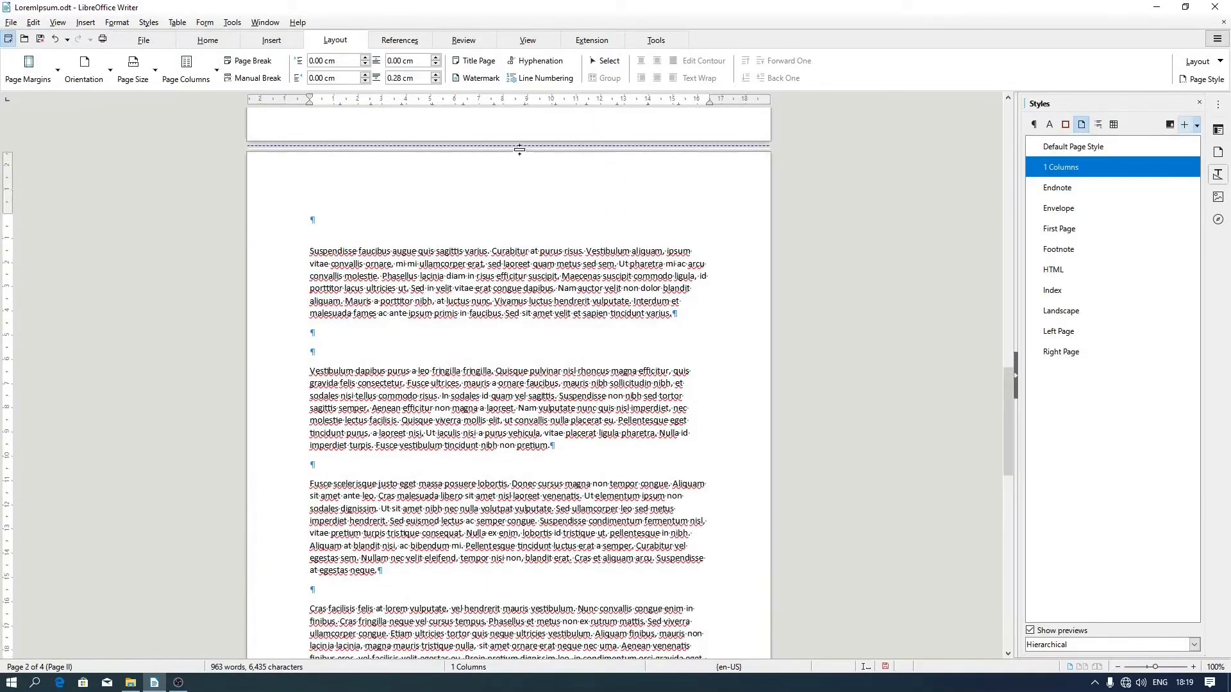
{"action": "left_click", "coordinate": [521, 148]}
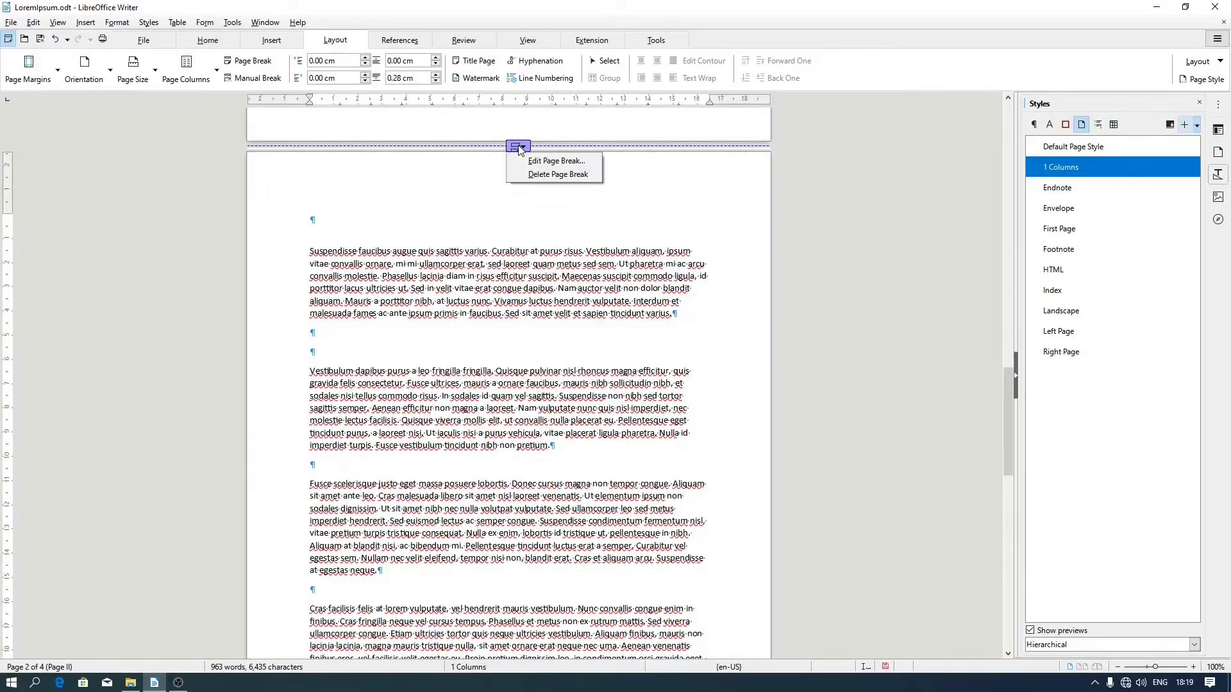
{"action": "left_click", "coordinate": [536, 161]}
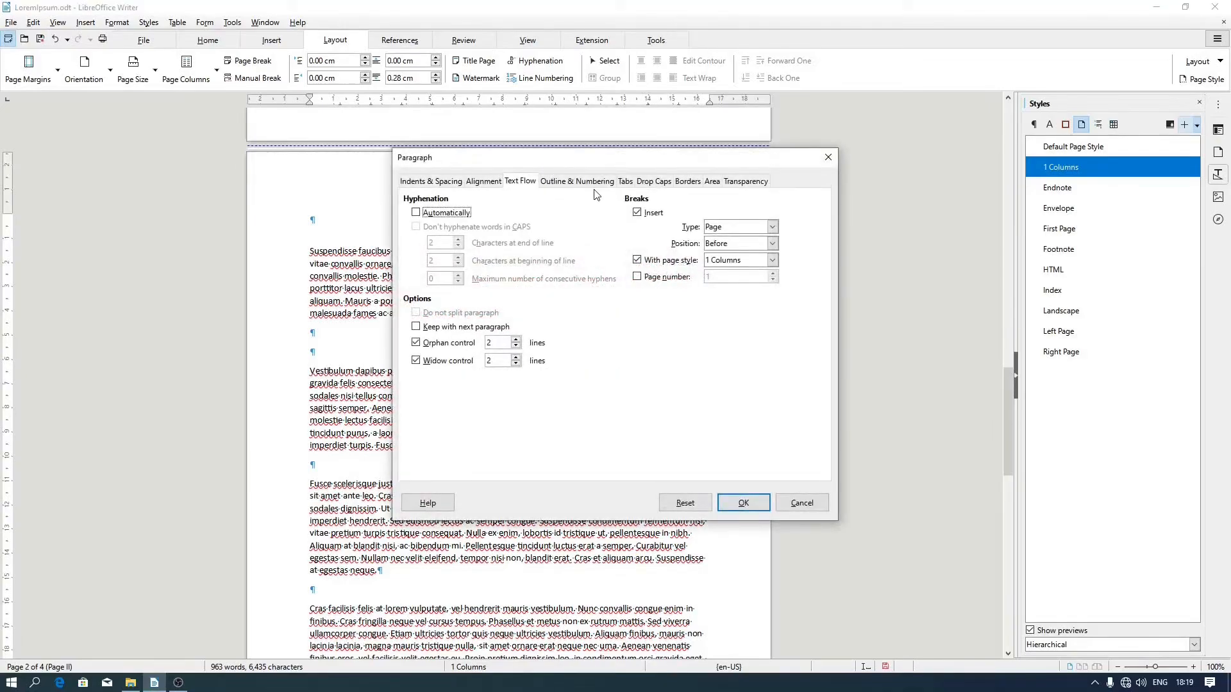
{"action": "left_click", "coordinate": [654, 277]}
{"action": "left_click", "coordinate": [747, 506]}
{"action": "scroll", "coordinate": [747, 506], "scroll_direction": "down", "scroll_amount": 8}
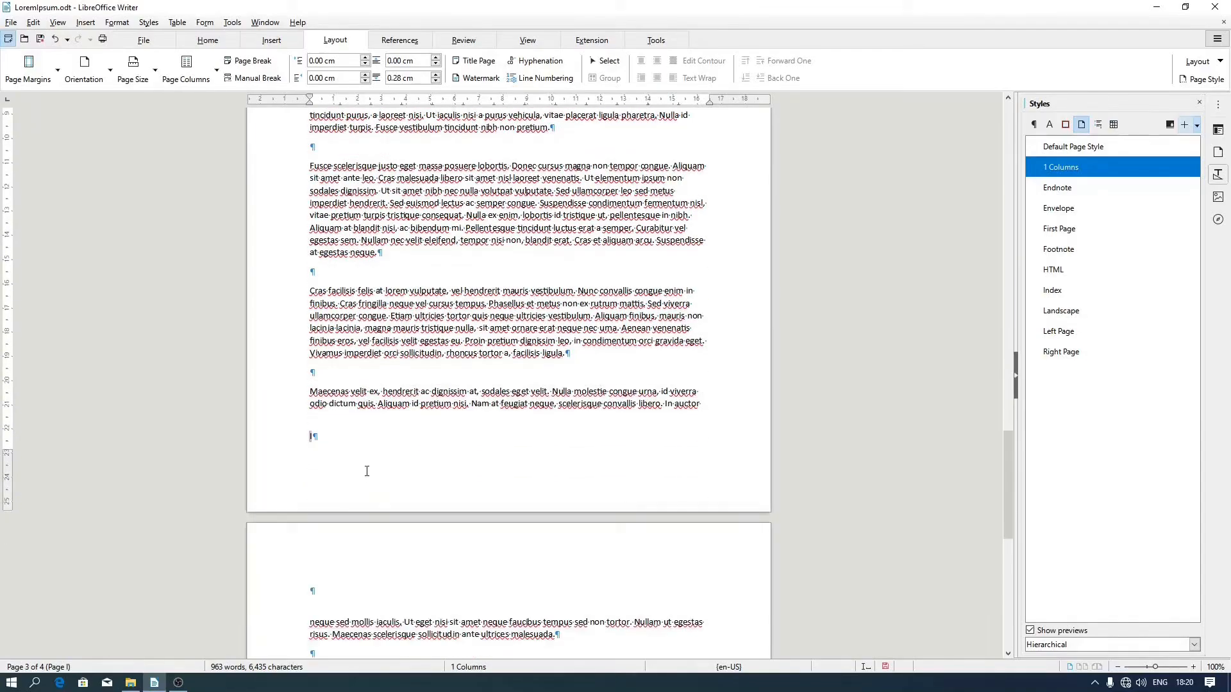
{"action": "scroll", "coordinate": [367, 471], "scroll_direction": "up", "scroll_amount": 4}
{"action": "scroll", "coordinate": [367, 471], "scroll_direction": "down", "scroll_amount": 4}
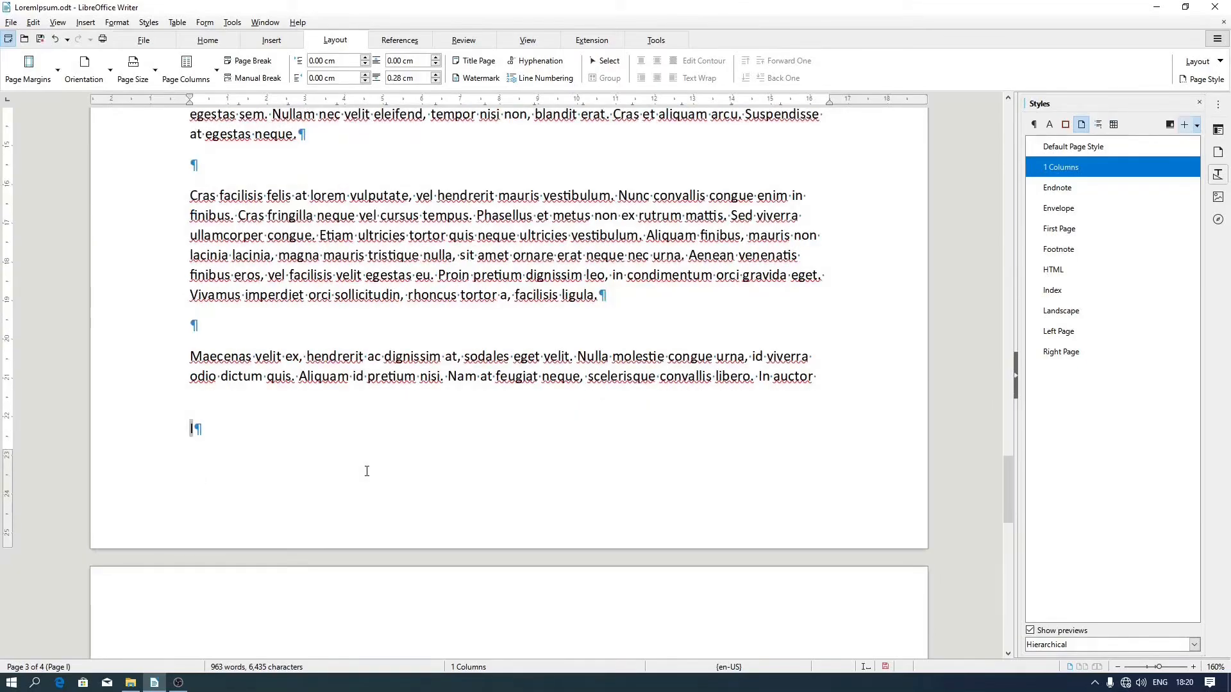
{"action": "left_click", "coordinate": [367, 472]}
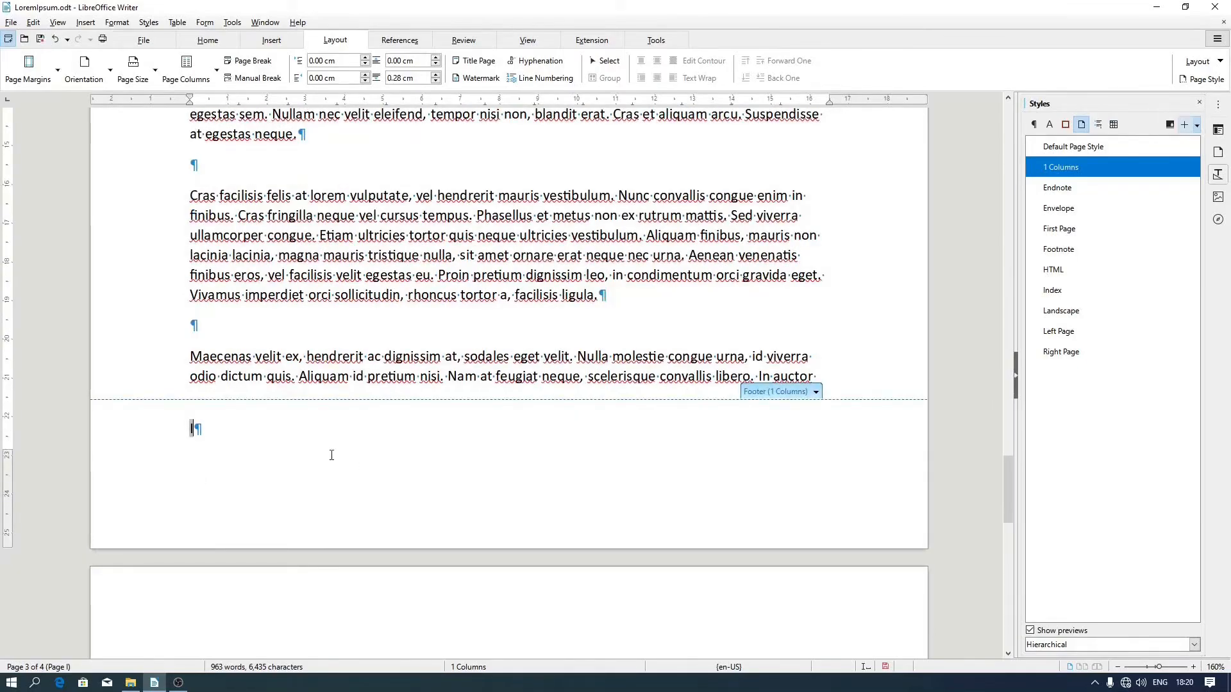
{"action": "right_click", "coordinate": [257, 428]}
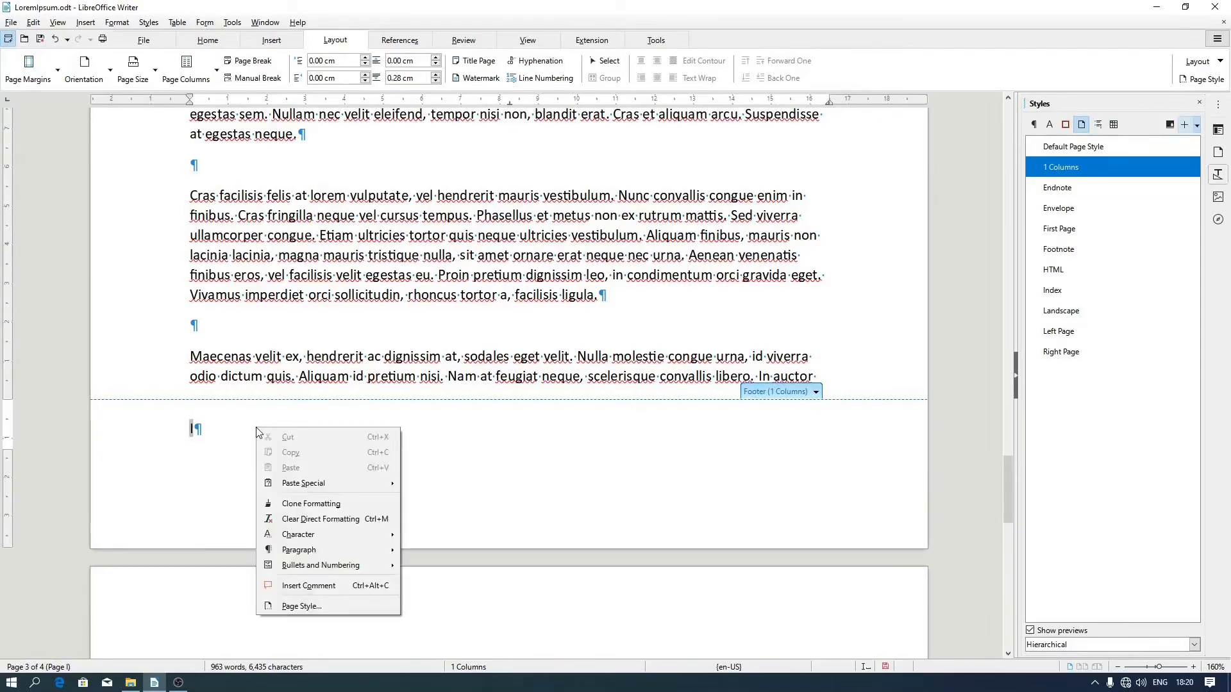
{"action": "left_click", "coordinate": [304, 609]}
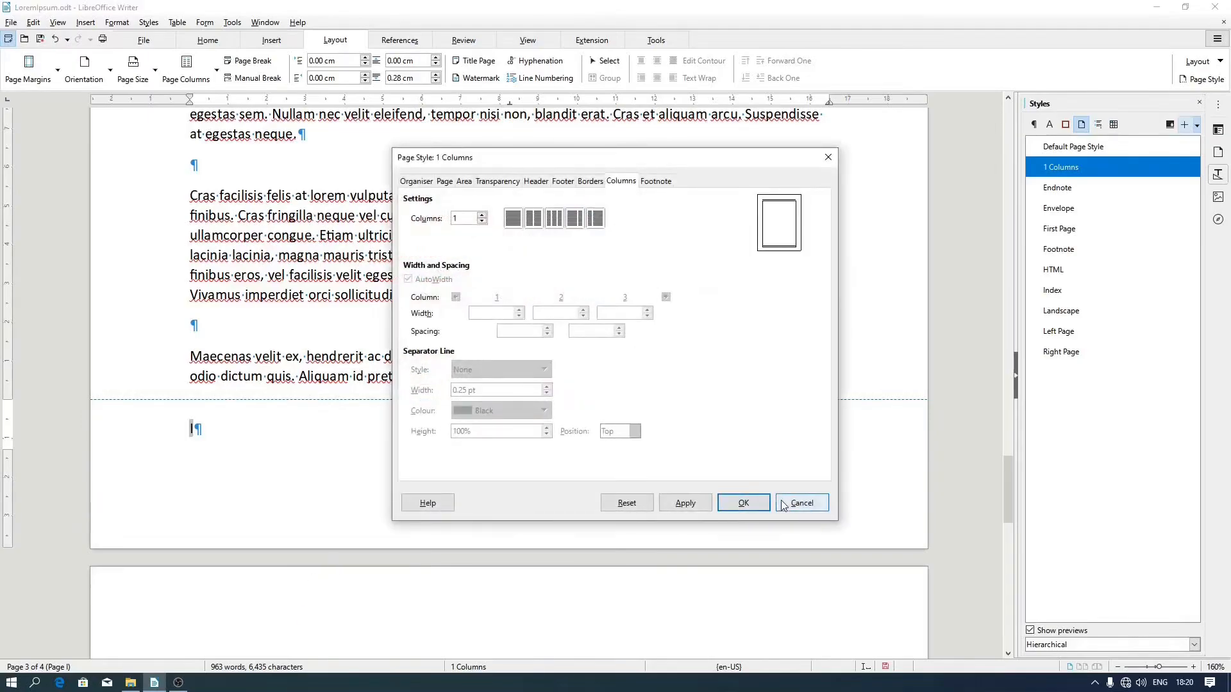
{"action": "left_click", "coordinate": [783, 506]}
- Set the page number format of the 1 Columns page style to "1, 2, 3, ..."
{"action": "left_click", "coordinate": [485, 356]}
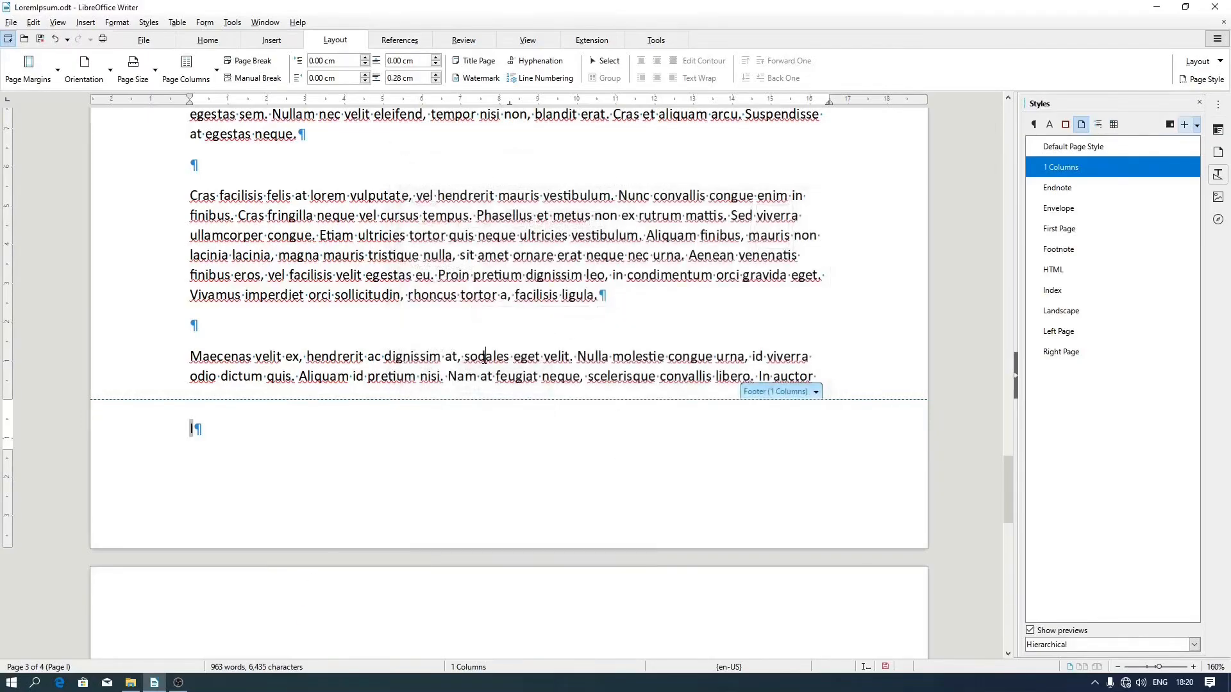
{"action": "right_click", "coordinate": [477, 329]}
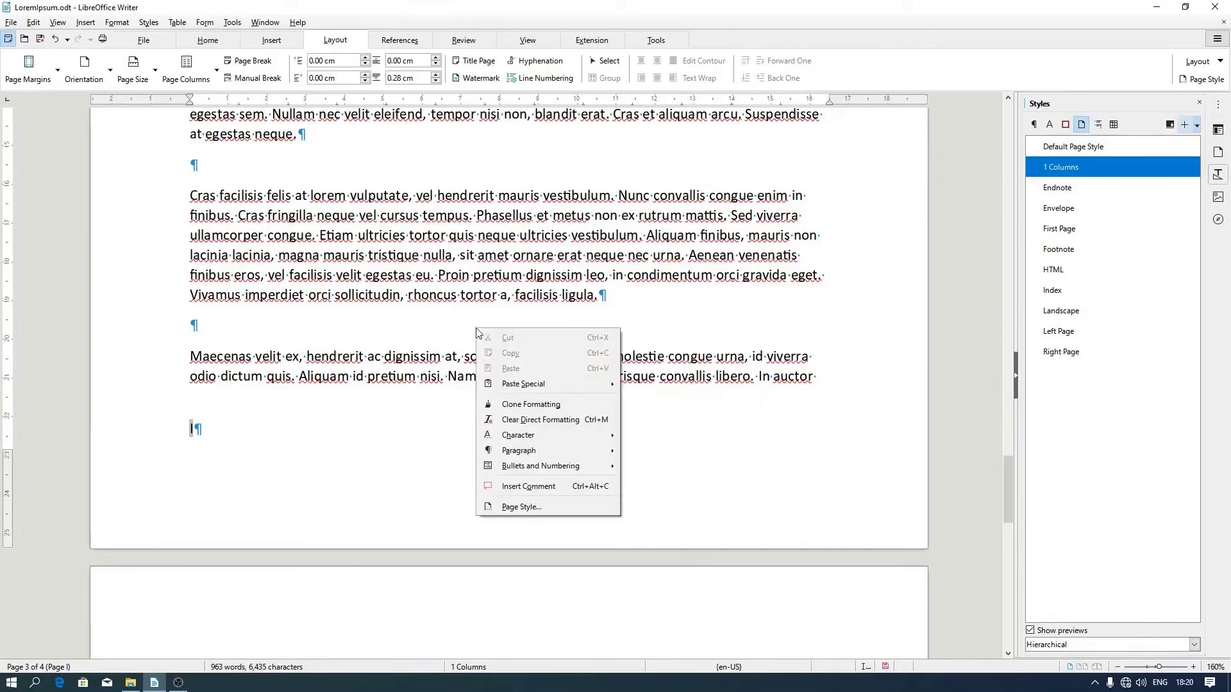
{"action": "left_click", "coordinate": [513, 507]}
{"action": "left_click", "coordinate": [444, 182]}
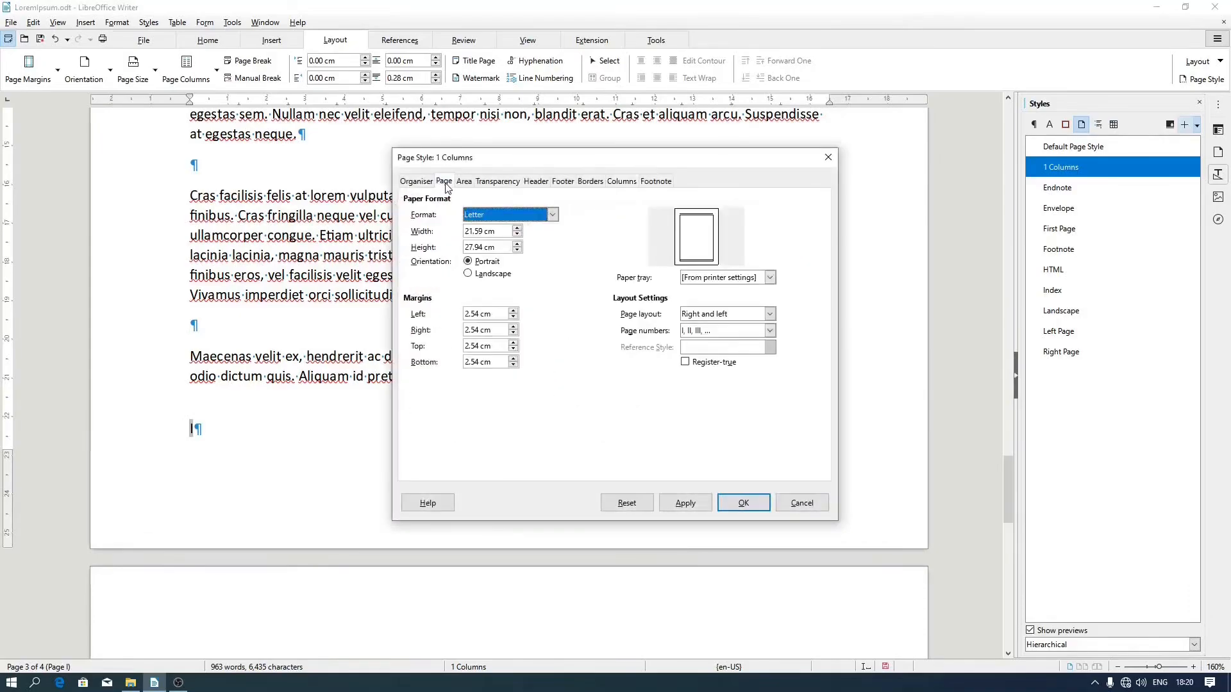
{"action": "left_click", "coordinate": [699, 333]}
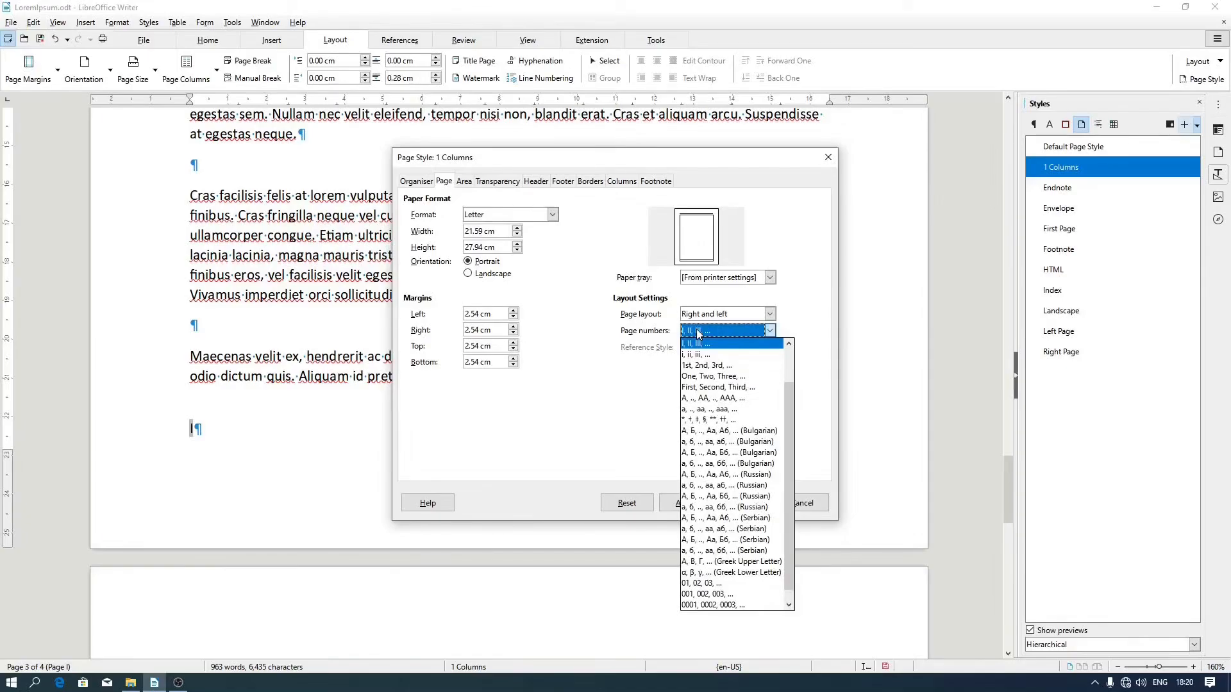
{"action": "scroll", "coordinate": [699, 333], "scroll_direction": "up", "scroll_amount": 3}
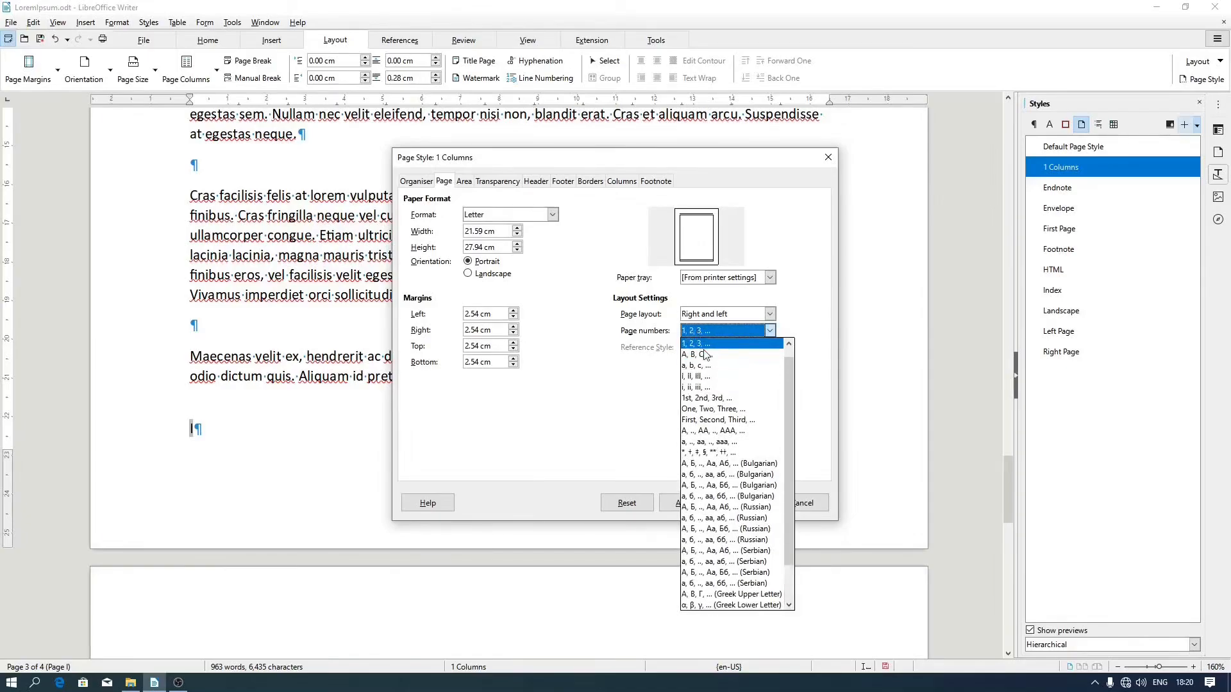
{"action": "left_click", "coordinate": [701, 345]}
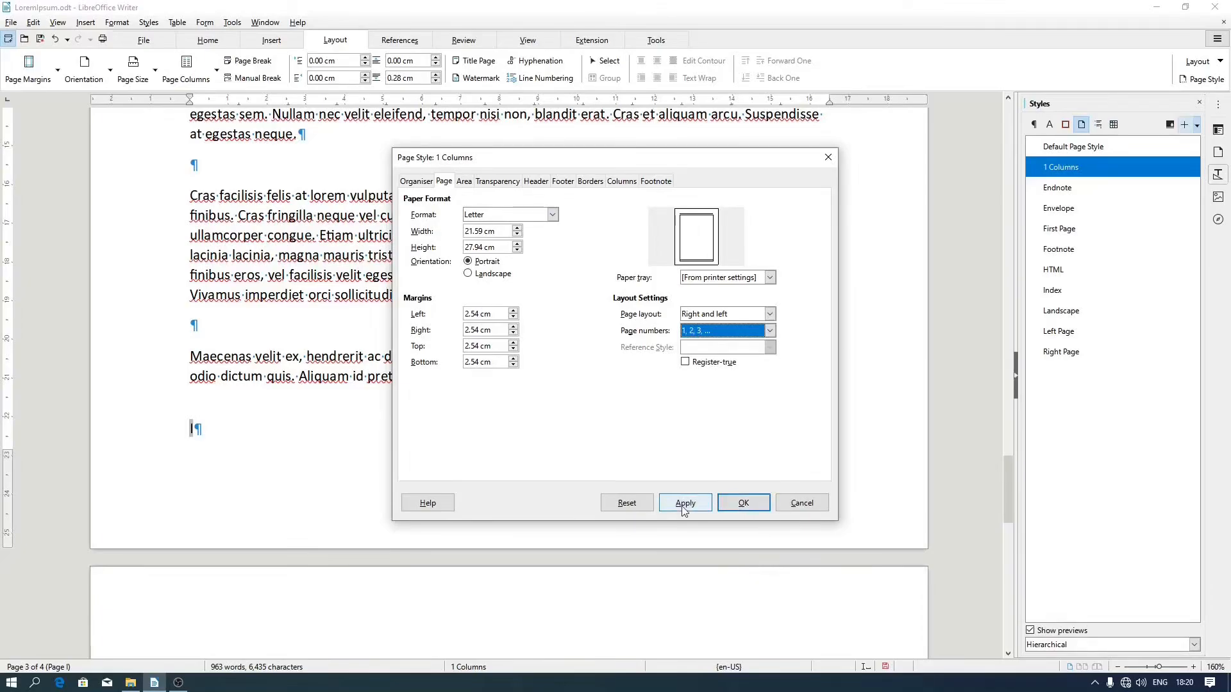
{"action": "left_click", "coordinate": [743, 504]}
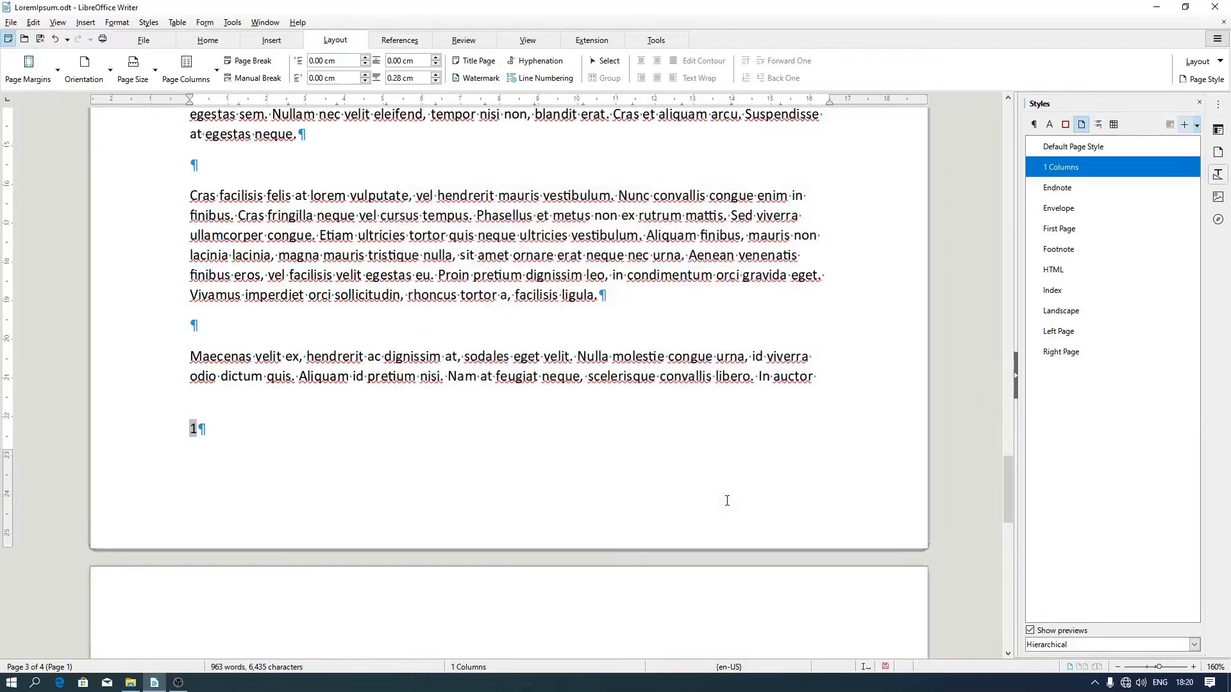
{"action": "scroll", "coordinate": [727, 501], "scroll_direction": "up", "scroll_amount": 15}
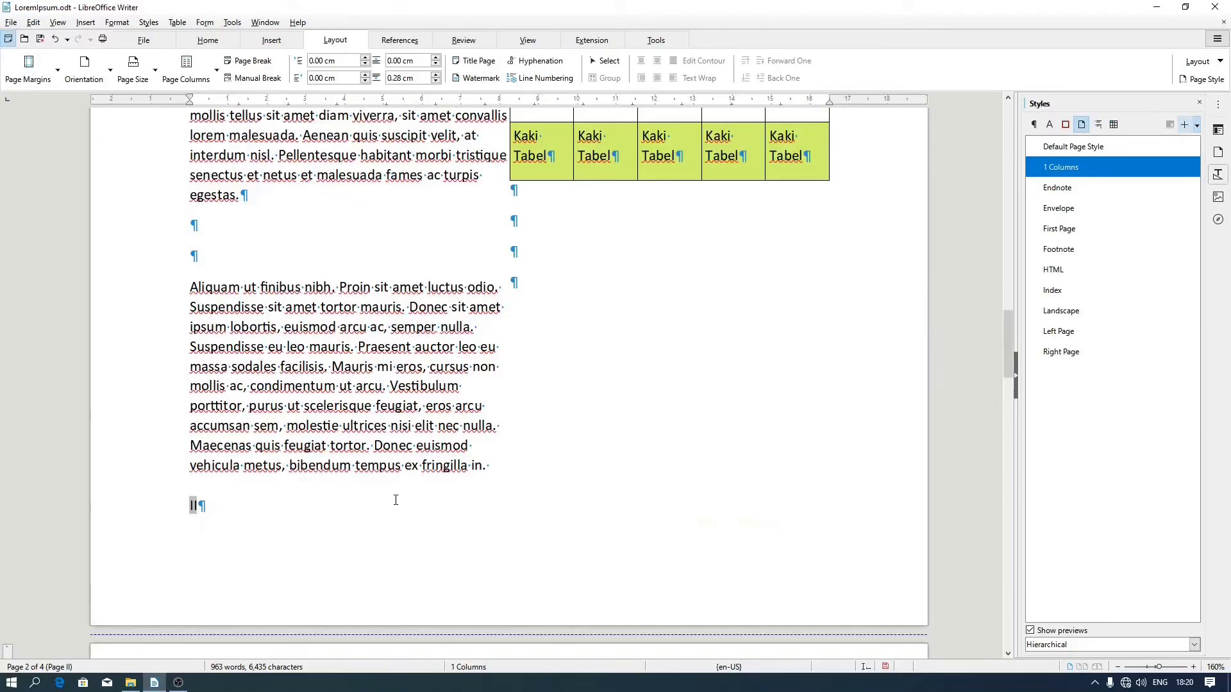
{"action": "scroll", "coordinate": [398, 499], "scroll_direction": "down", "scroll_amount": 6}
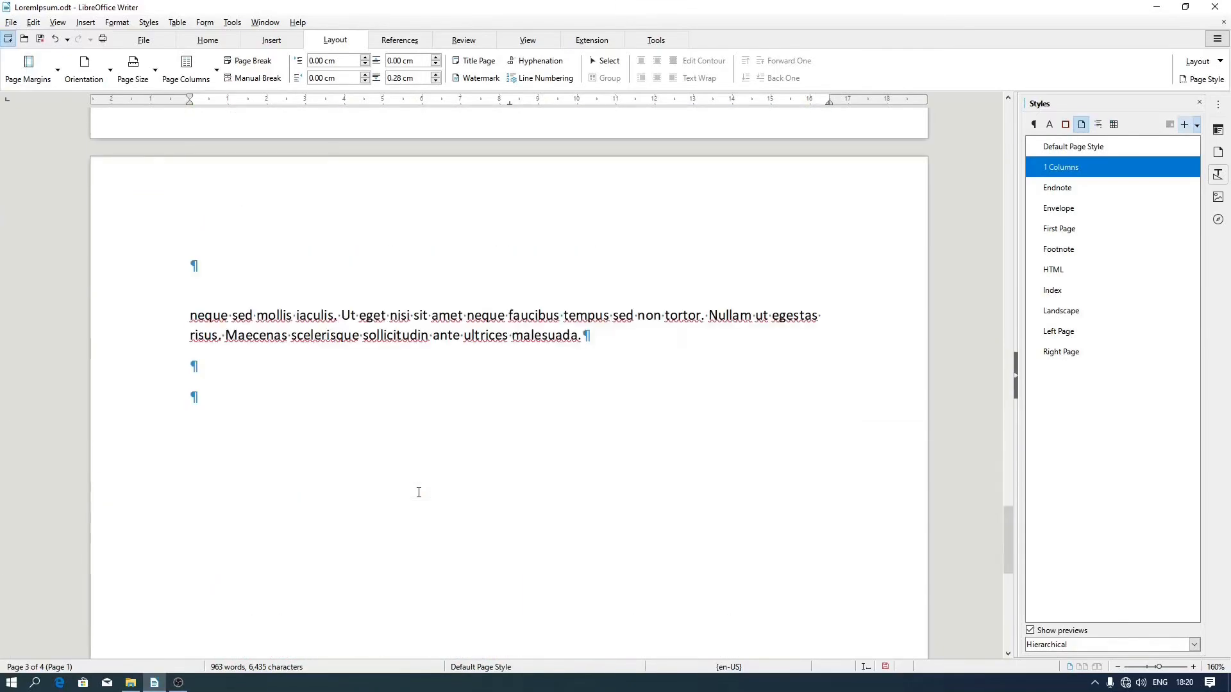
{"action": "scroll", "coordinate": [419, 492], "scroll_direction": "up", "scroll_amount": 5}
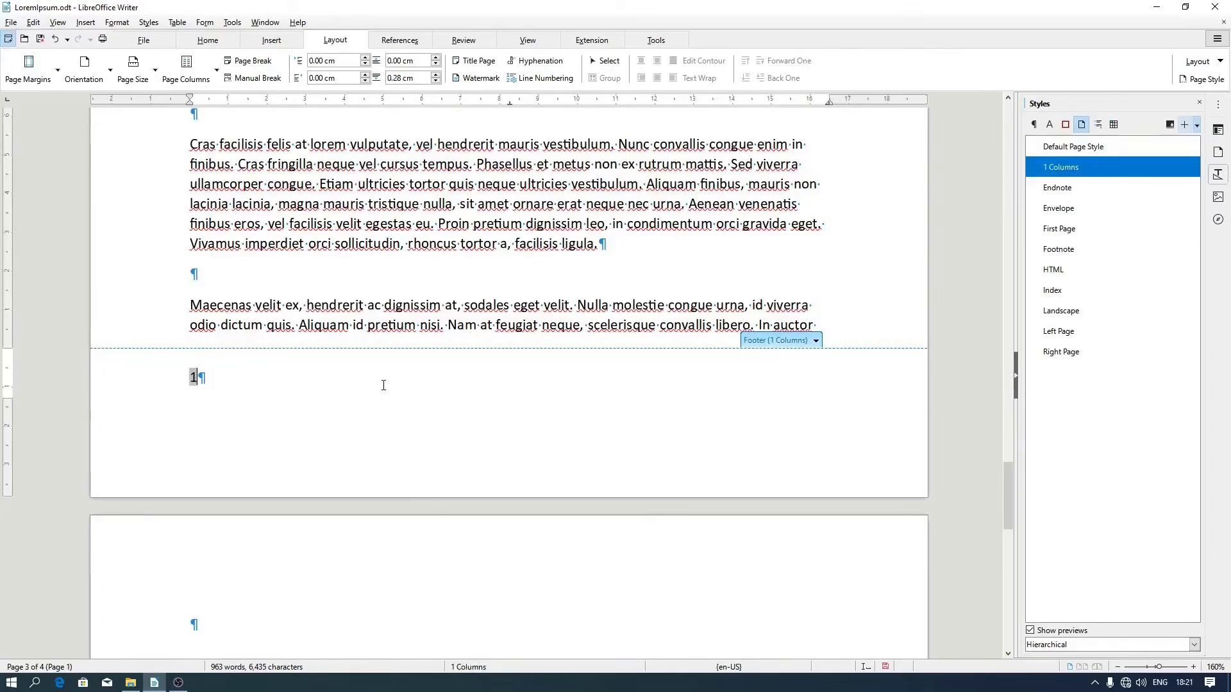
{"action": "scroll", "coordinate": [689, 495], "scroll_direction": "down", "scroll_amount": 5, "text": "ctrl"}
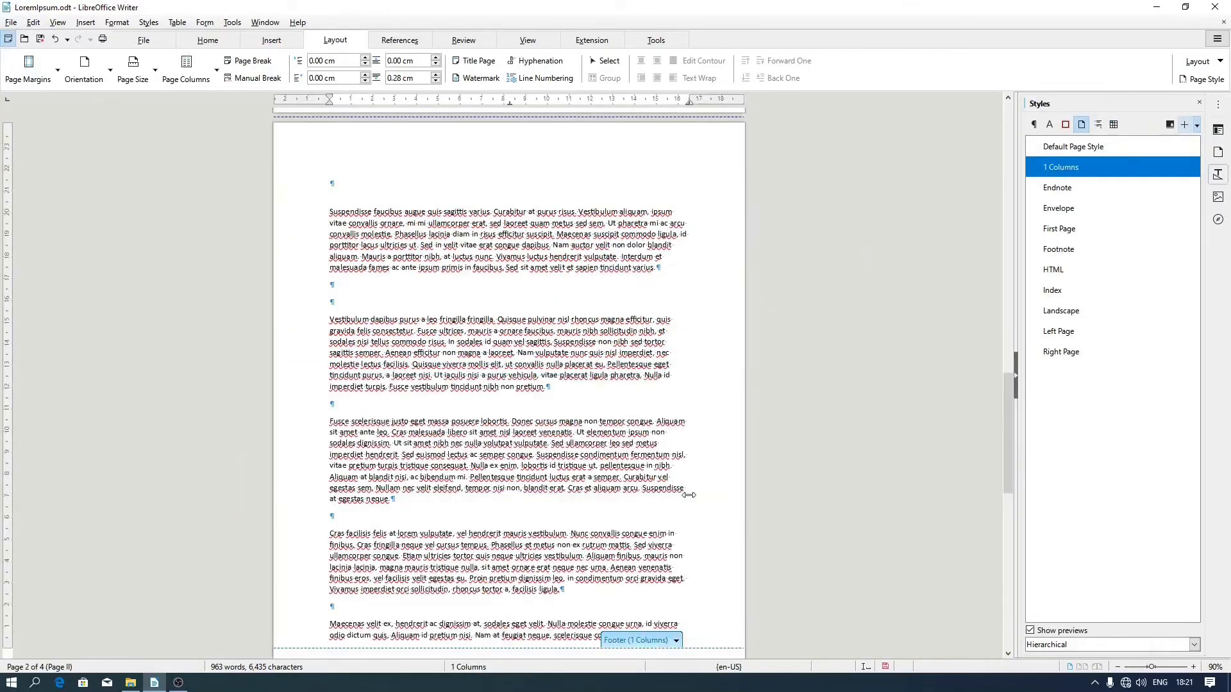